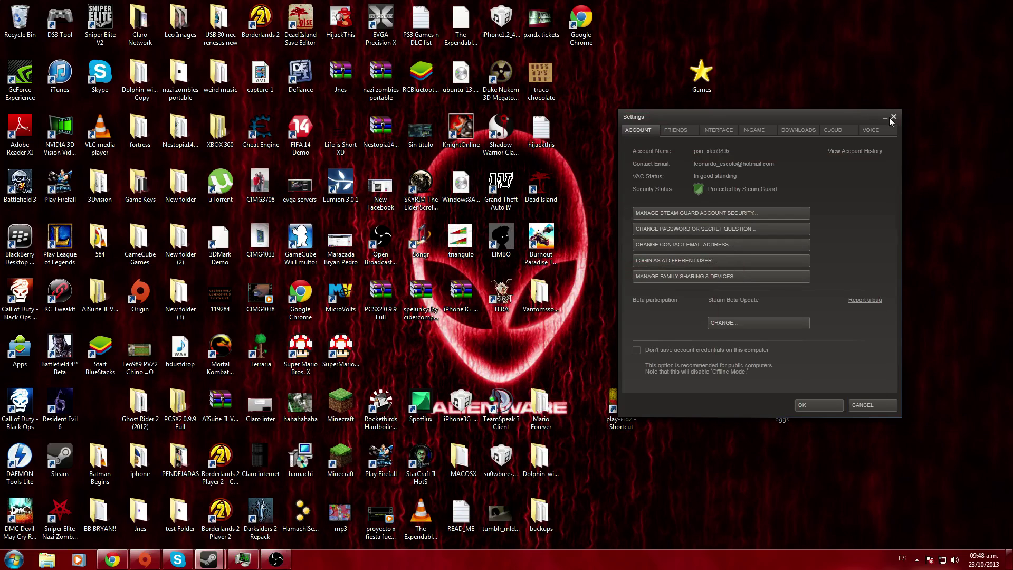
# Close the Settings window, switch to Chrome, search Google for "steam family share group" and open the Steam Family Sharing group page
pyautogui.click(894, 116)
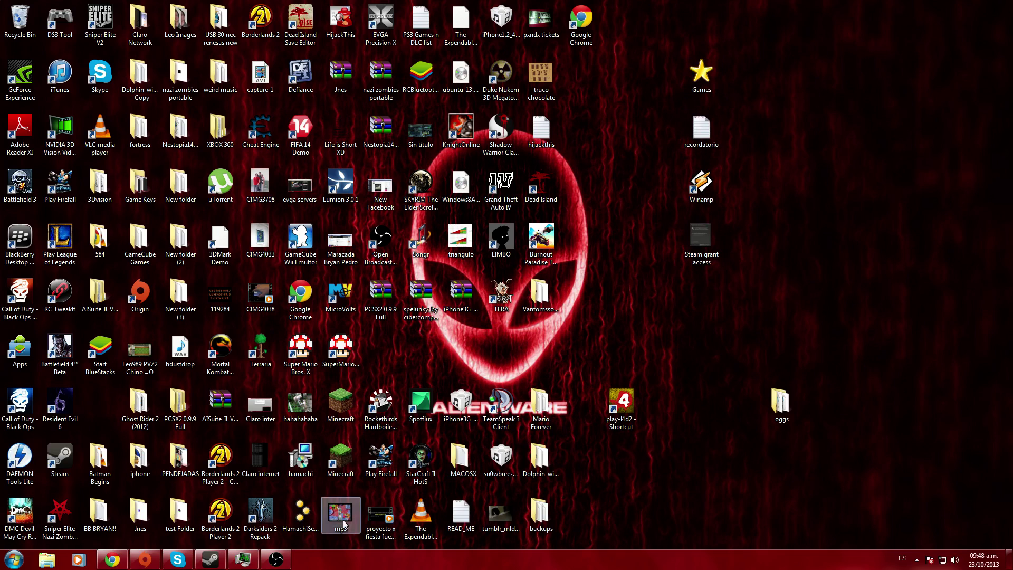
pyautogui.click(112, 559)
pyautogui.write('steam fa')
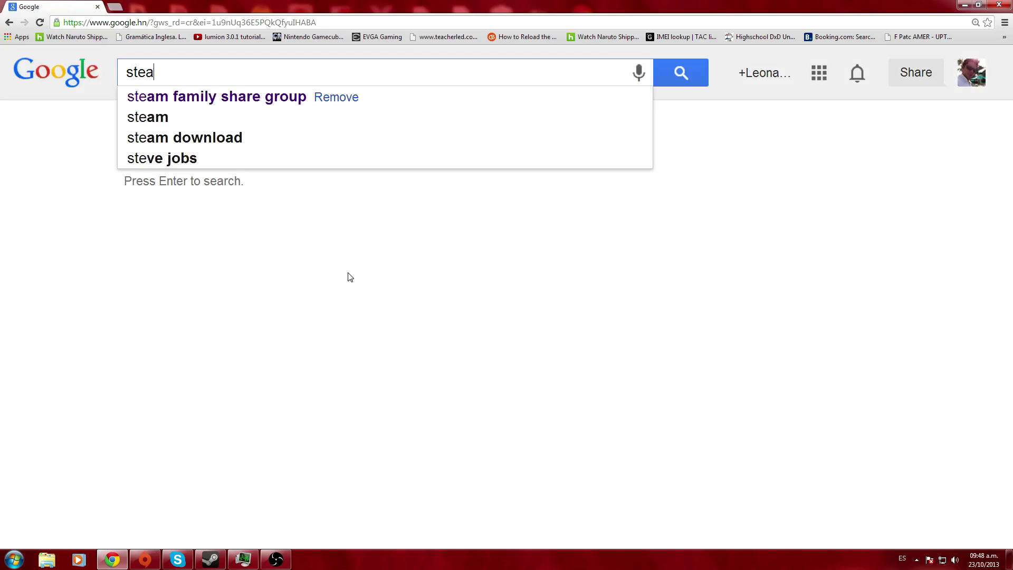
pyautogui.click(224, 96)
pyautogui.click(275, 214)
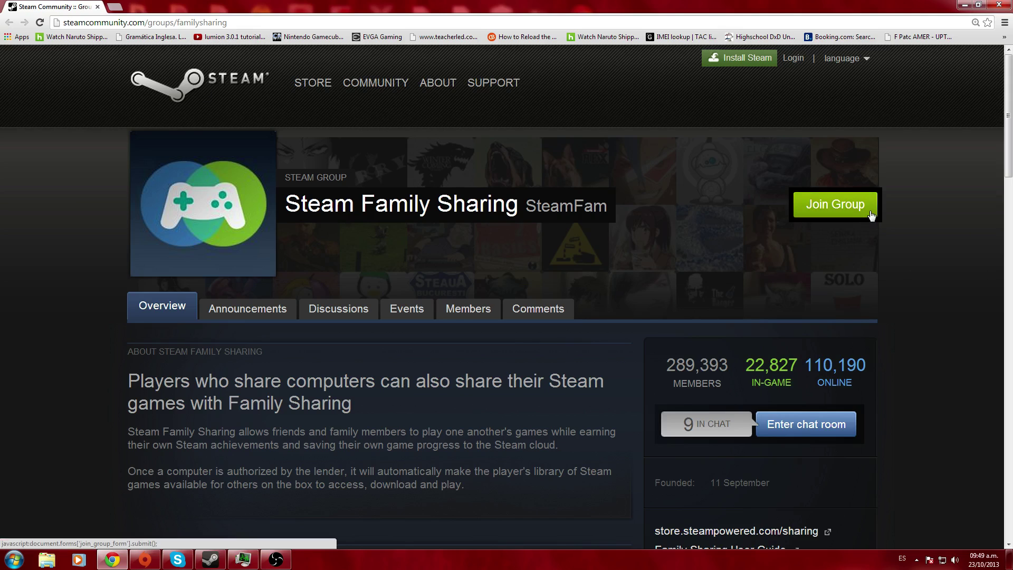
# Switch to Steam and open the account history from the account settings
pyautogui.click(216, 560)
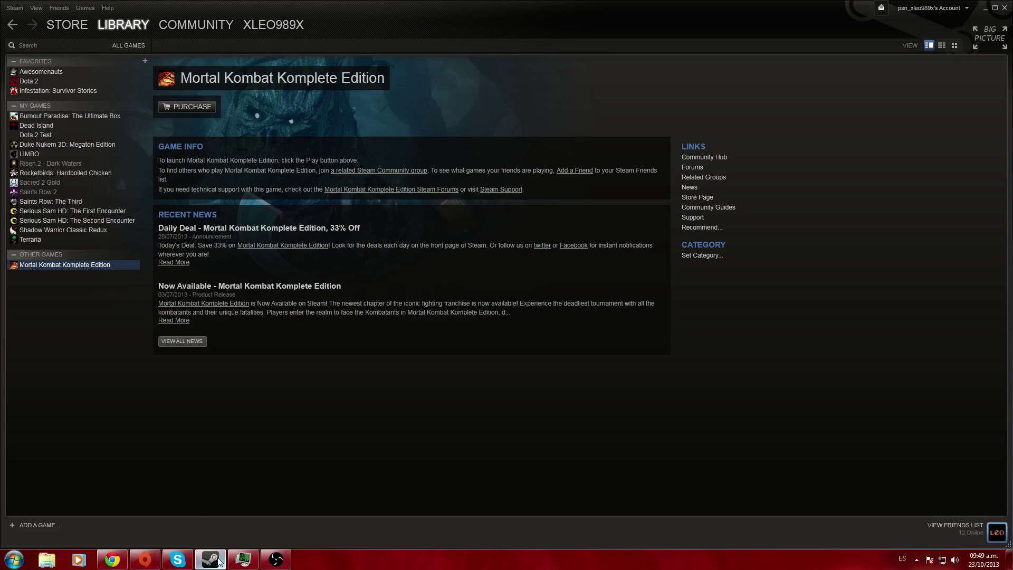
pyautogui.click(11, 10)
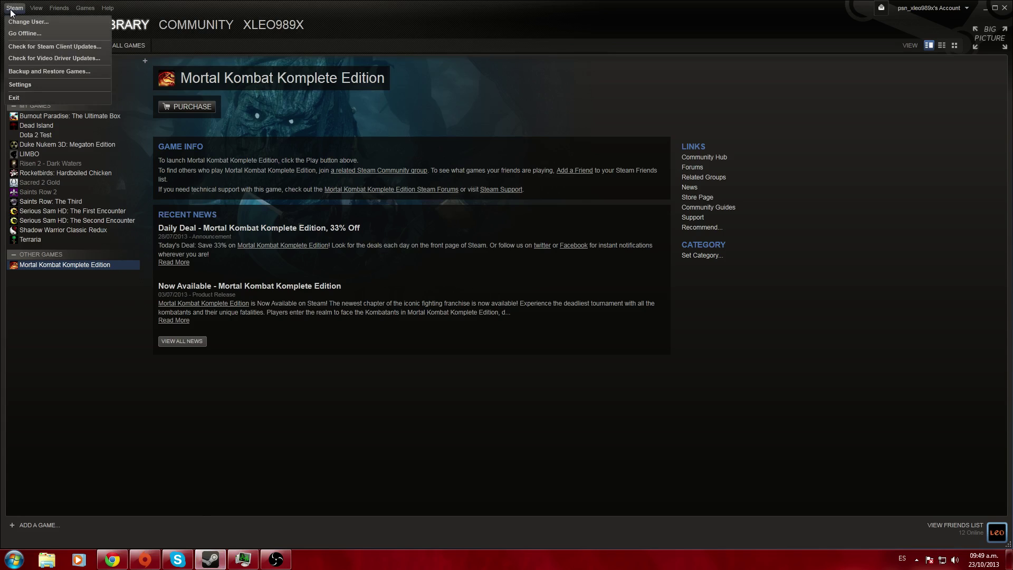
pyautogui.click(51, 85)
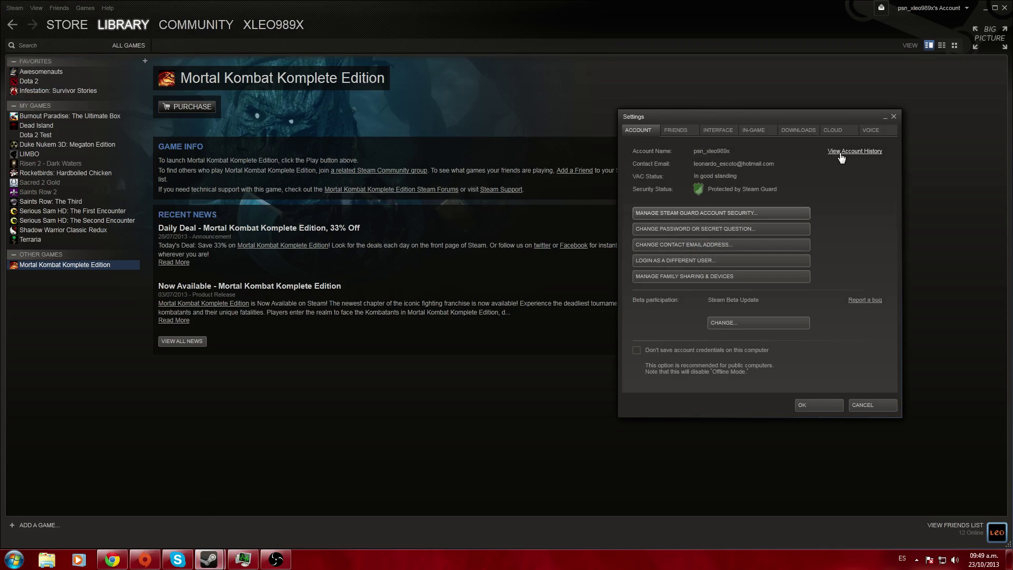
pyautogui.click(15, 8)
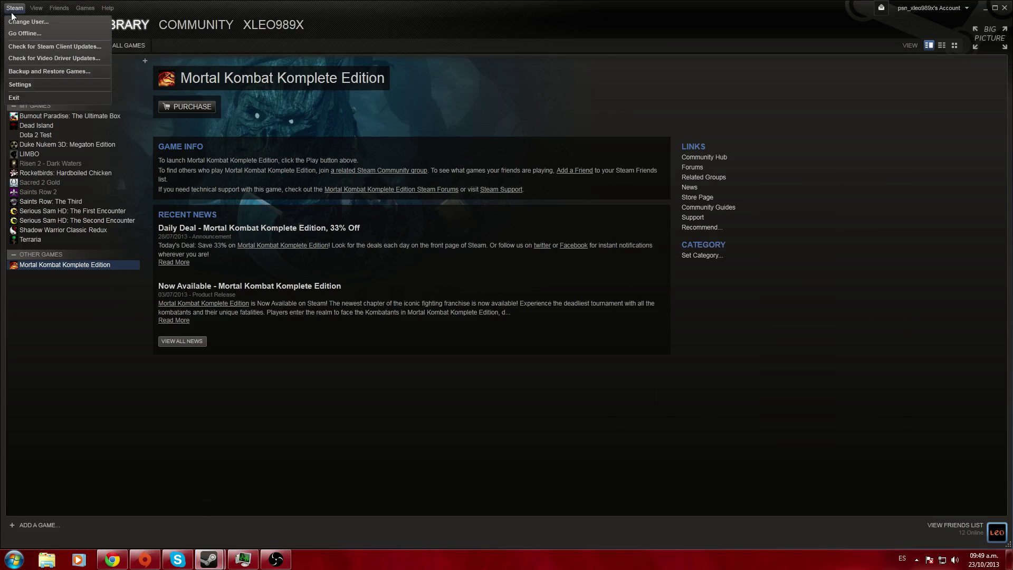
pyautogui.click(30, 82)
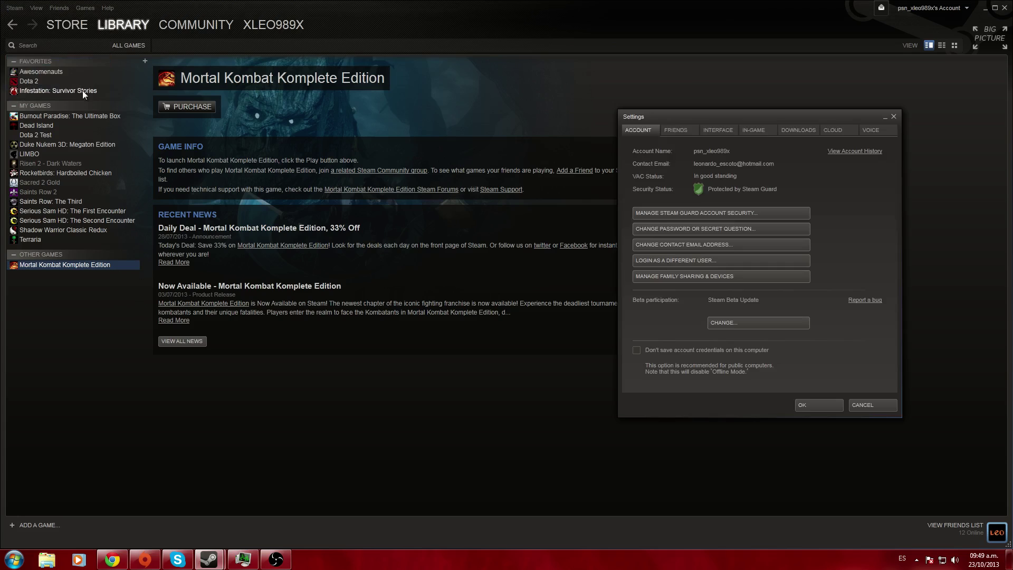
pyautogui.click(856, 159)
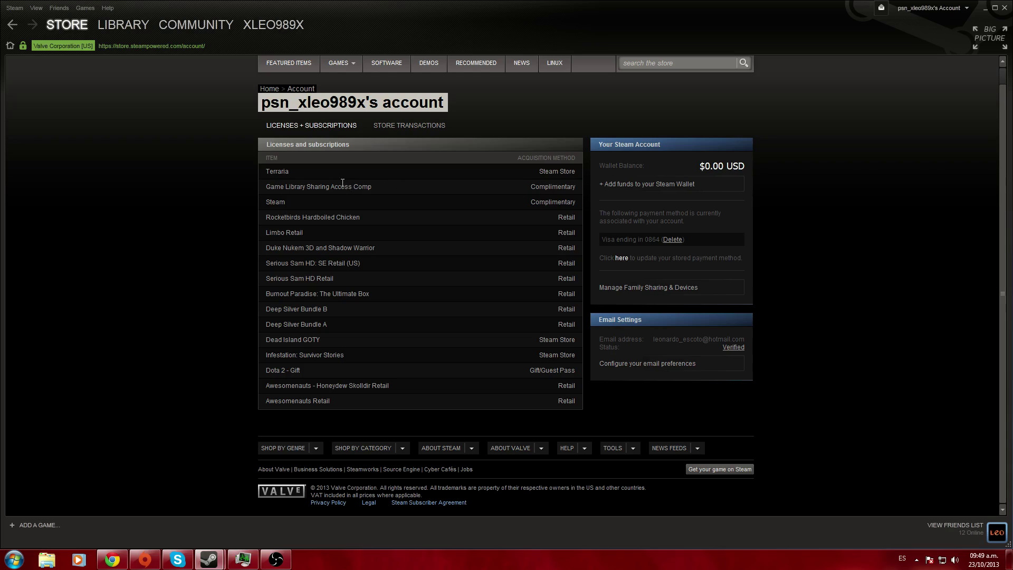
# Highlight the Game Library Sharing Access Comp entry among the account's licenses and subscriptions
pyautogui.moveTo(372, 187); pyautogui.dragTo(262, 191)
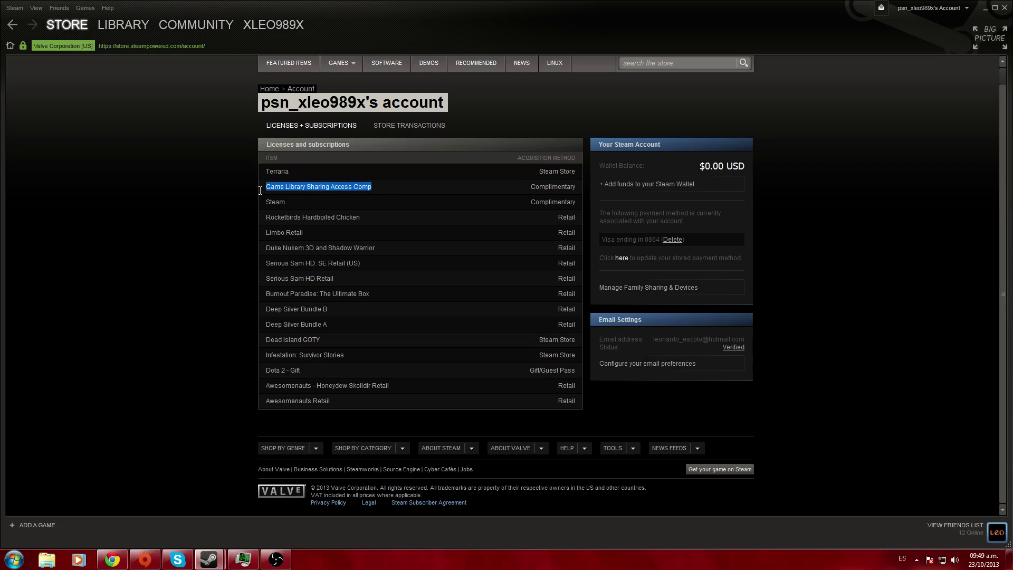
pyautogui.click(392, 191)
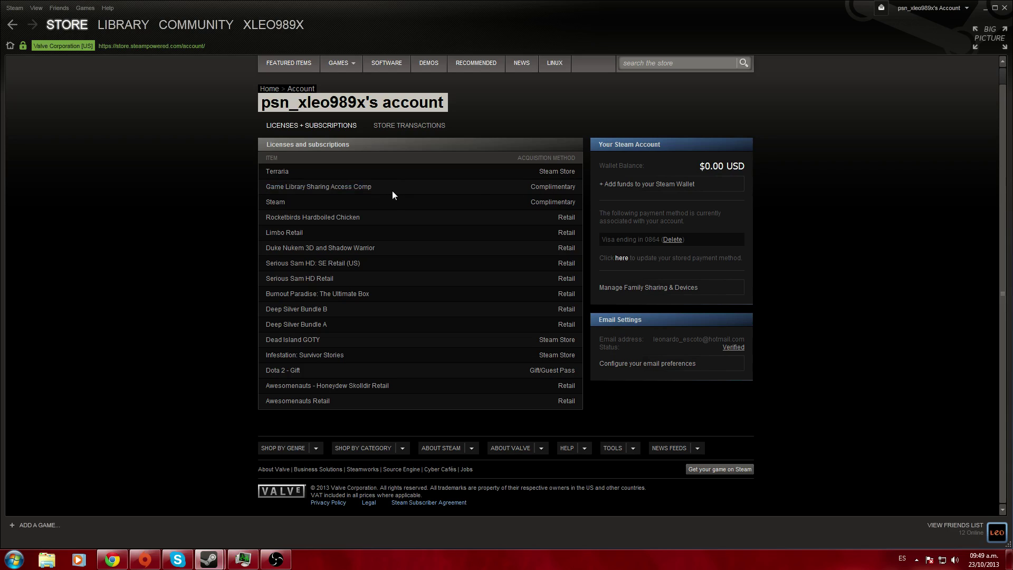
pyautogui.moveTo(392, 190); pyautogui.dragTo(267, 142)
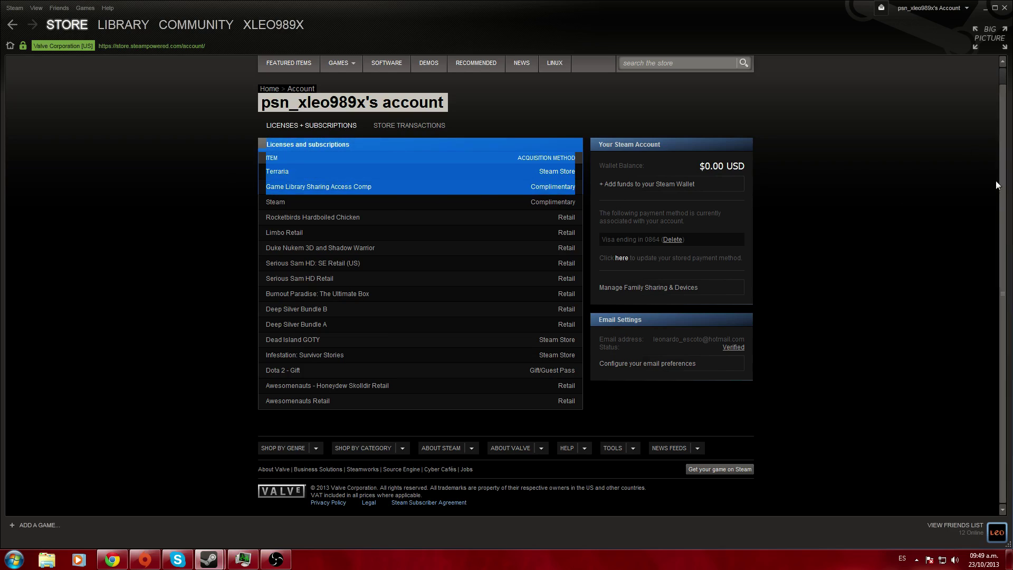
pyautogui.click(967, 81)
# Return to the library of all games and switch to Chrome to view the Steam Family Sharing group page again
pyautogui.moveTo(141, 25)
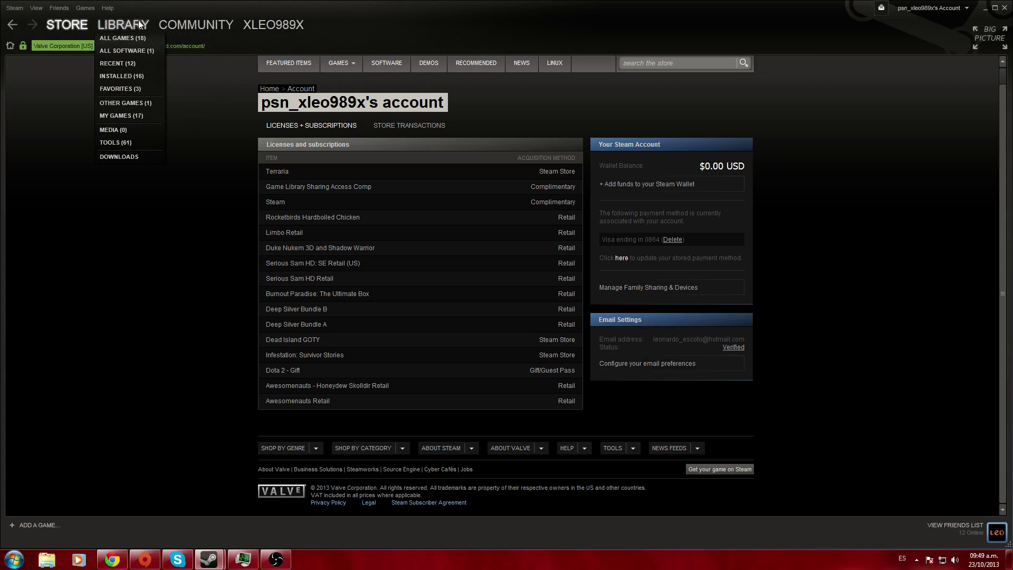
pyautogui.click(121, 38)
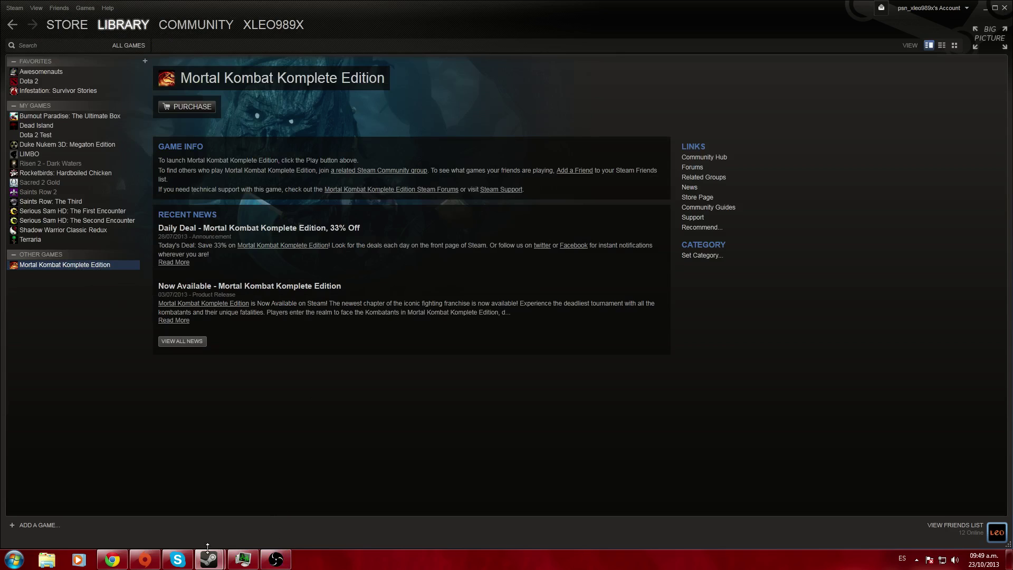
pyautogui.moveTo(114, 558)
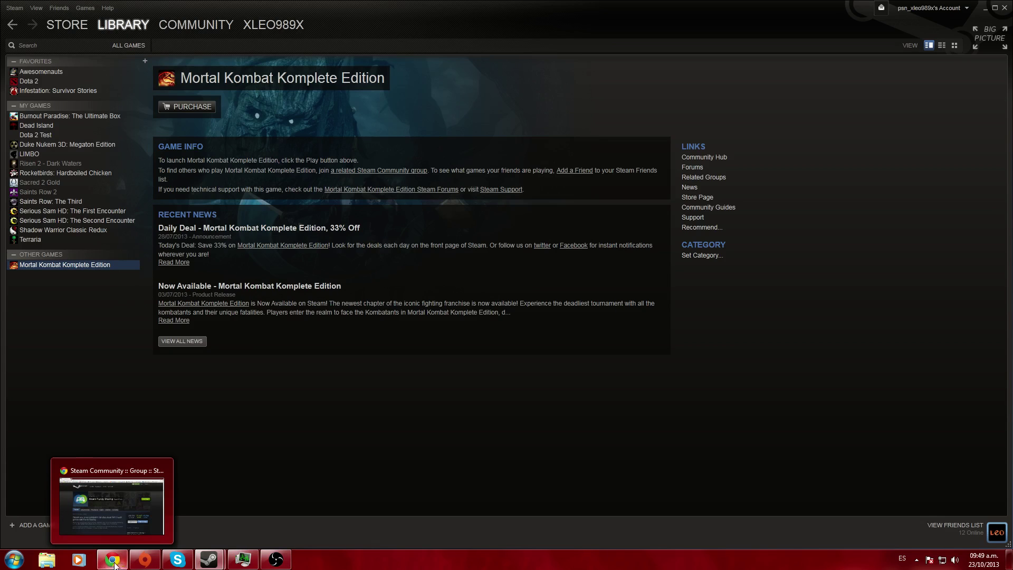
pyautogui.click(112, 504)
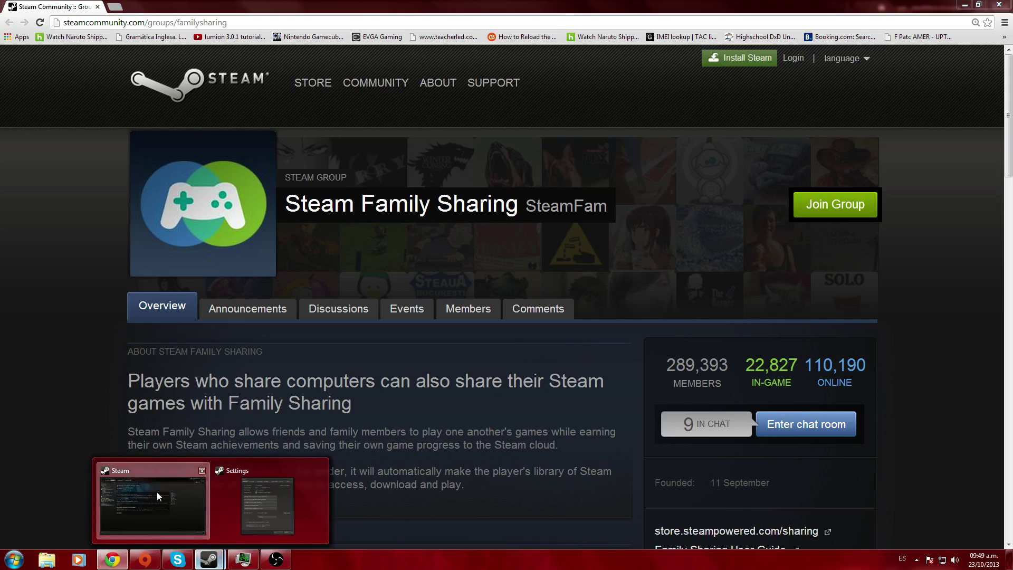
# Switch to Steam, set beta participation to Steam Beta Update in the account settings and apply the settings
pyautogui.click(172, 507)
pyautogui.click(10, 7)
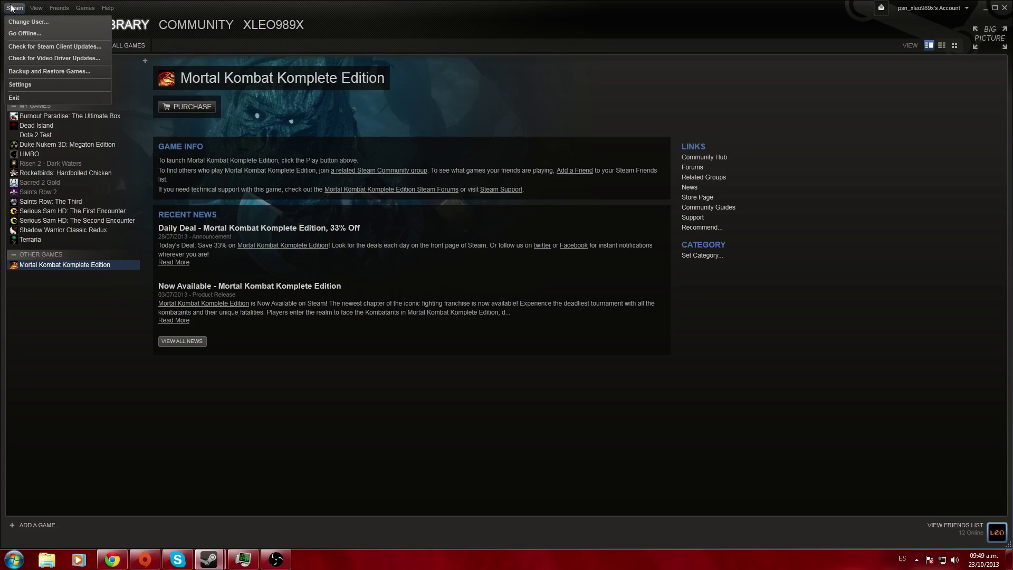
pyautogui.click(34, 85)
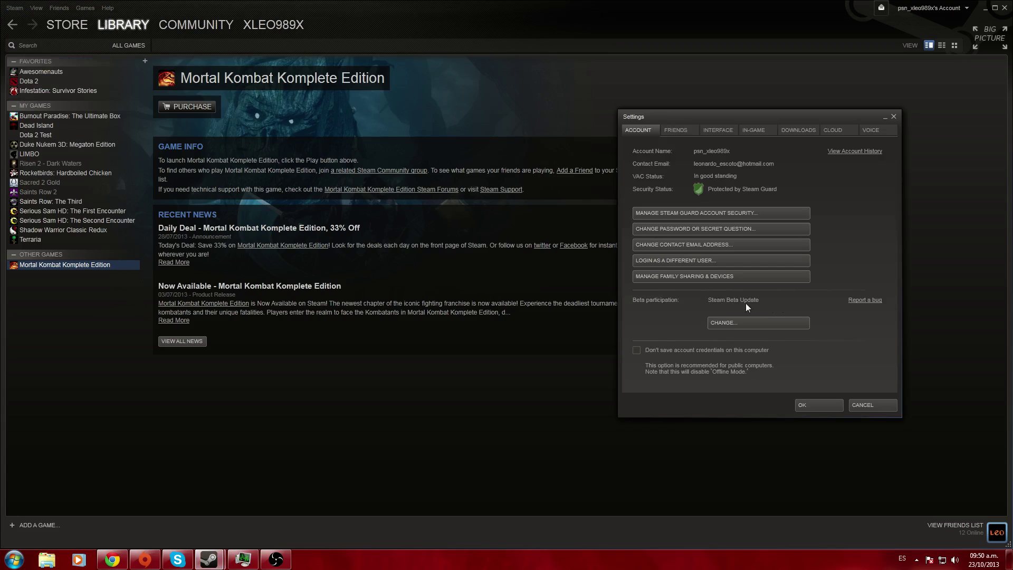
pyautogui.click(750, 322)
pyautogui.click(559, 307)
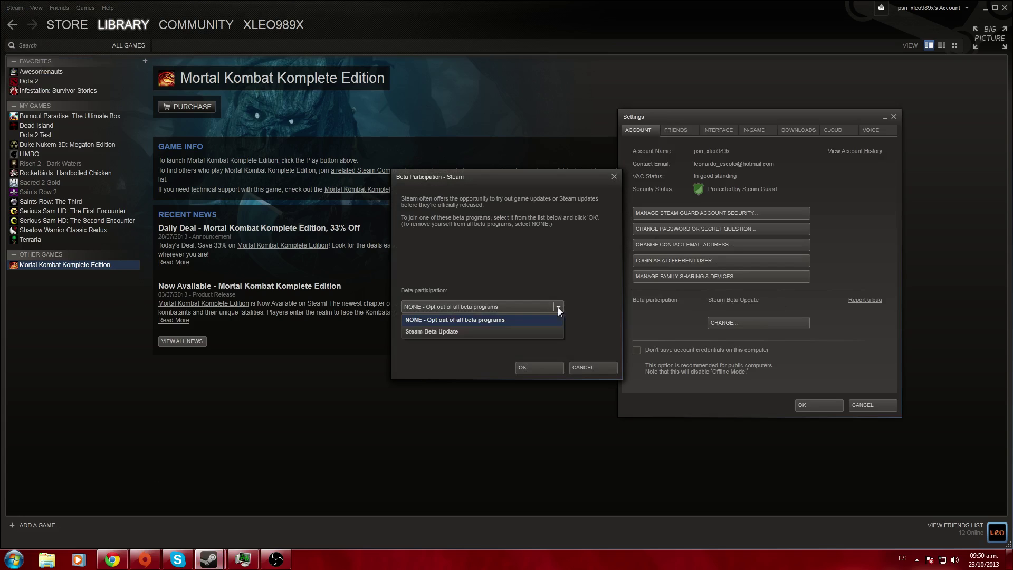
pyautogui.click(501, 320)
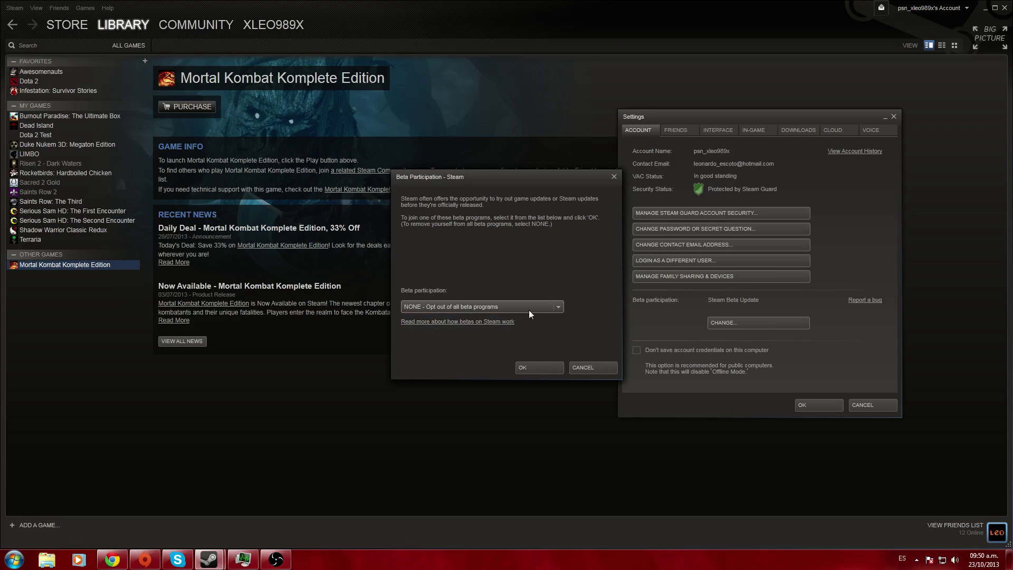
pyautogui.click(557, 307)
pyautogui.click(490, 334)
pyautogui.click(539, 362)
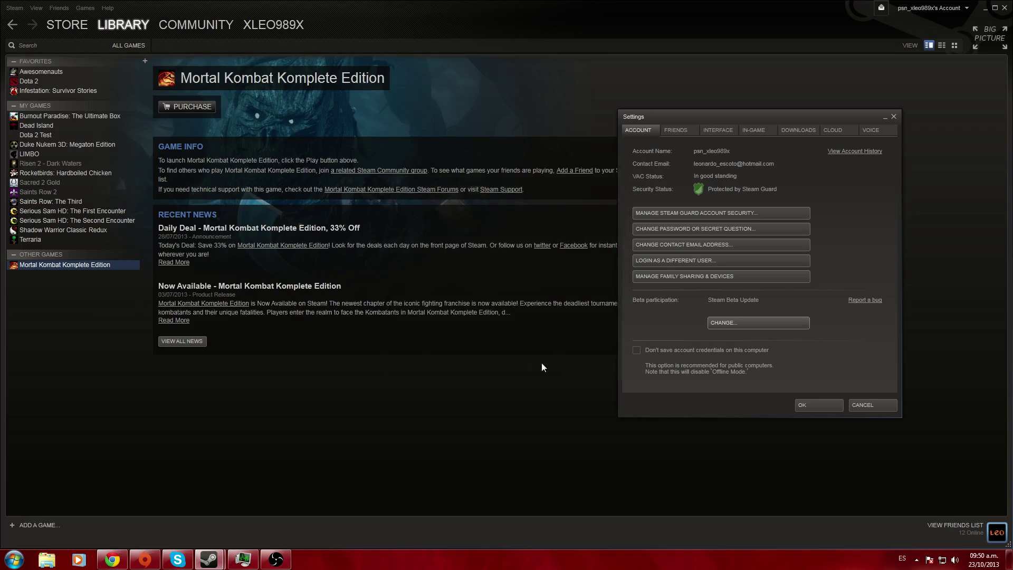
pyautogui.click(812, 406)
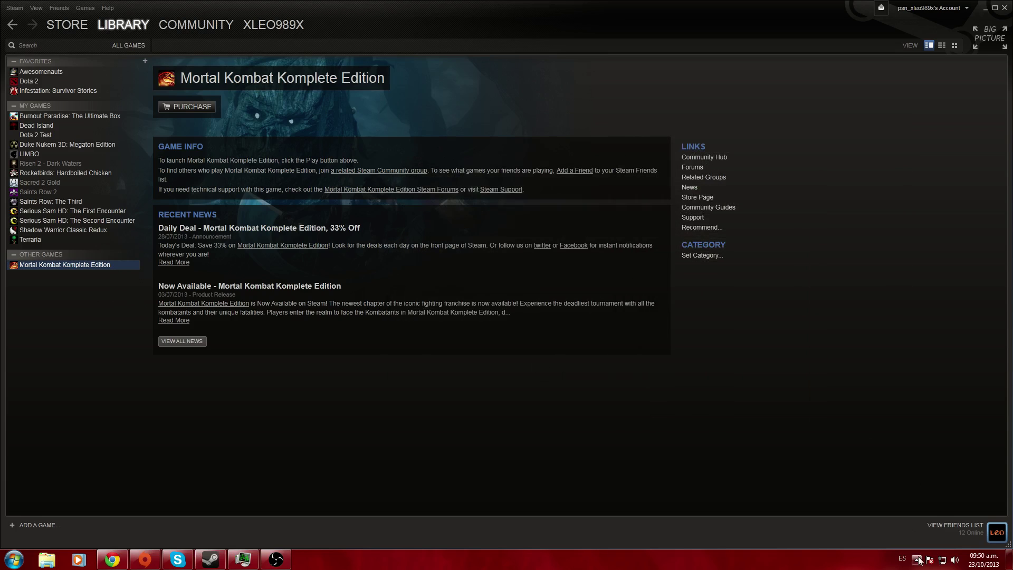
pyautogui.click(917, 559)
pyautogui.rightClick(932, 472)
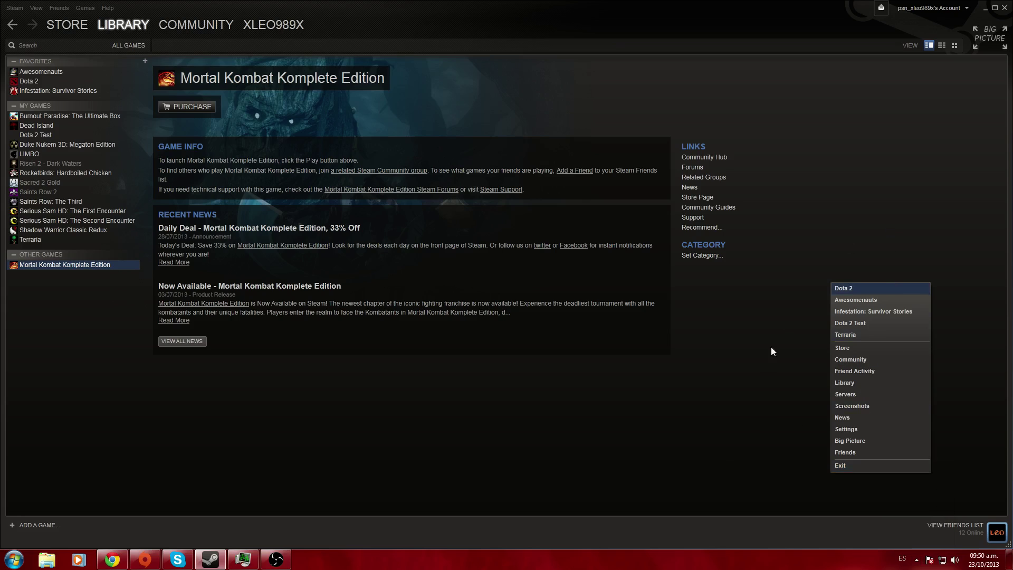
pyautogui.click(864, 453)
pyautogui.click(674, 149)
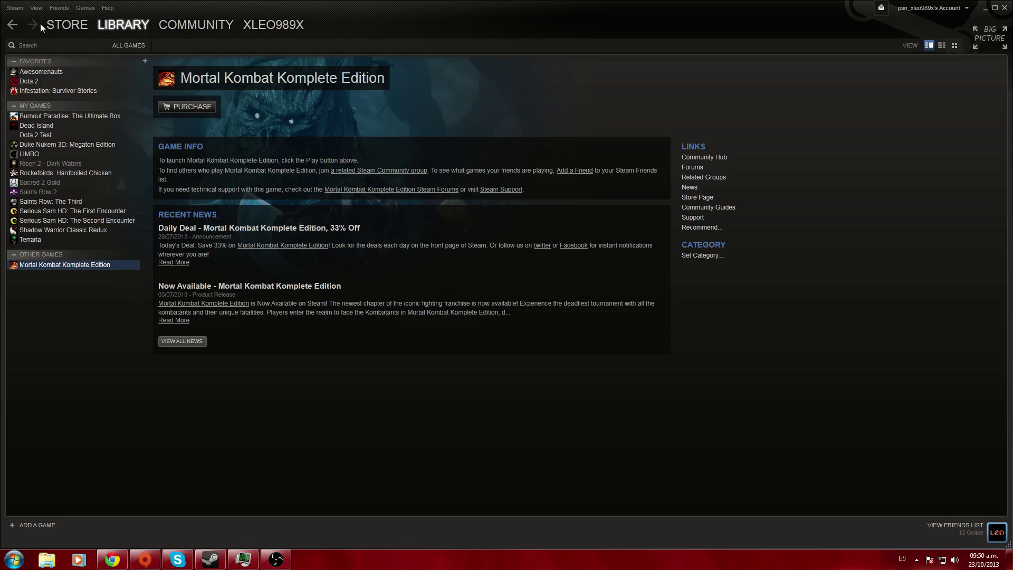
# Examine the authorized computer and its borrowing user under the account's family sharing and devices settings, and close the device list
pyautogui.click(15, 8)
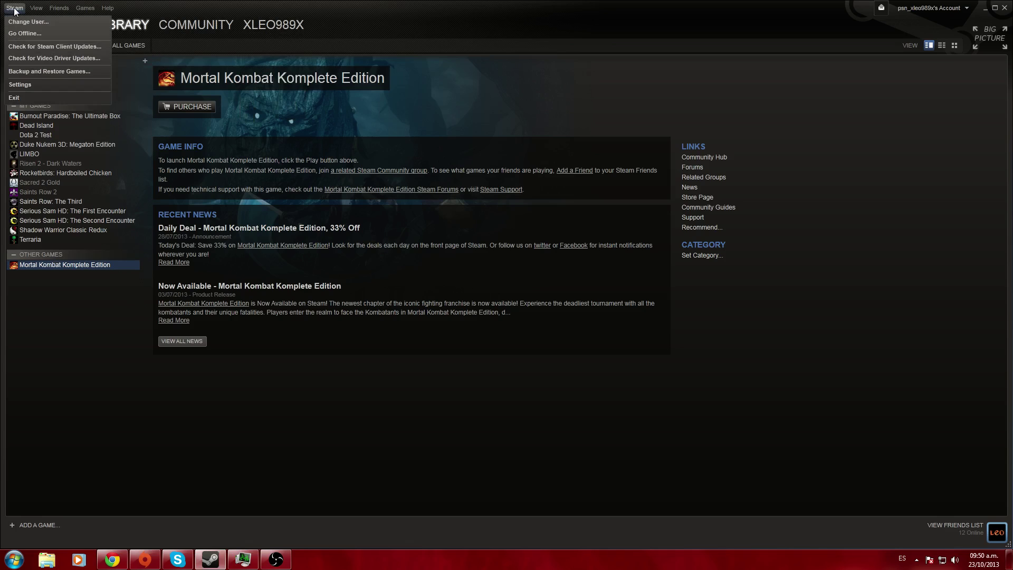
pyautogui.click(38, 87)
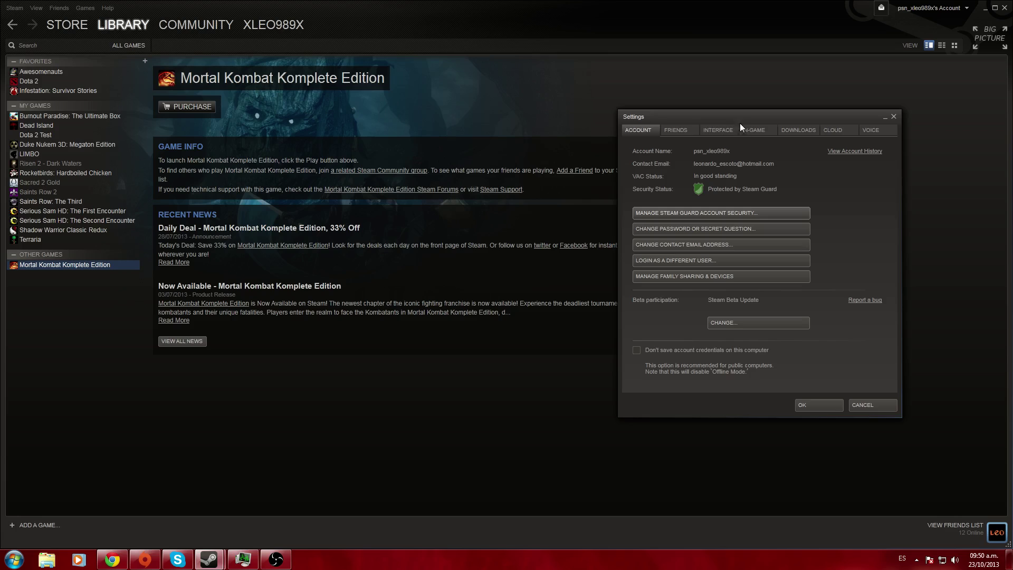
pyautogui.moveTo(740, 122); pyautogui.dragTo(465, 144)
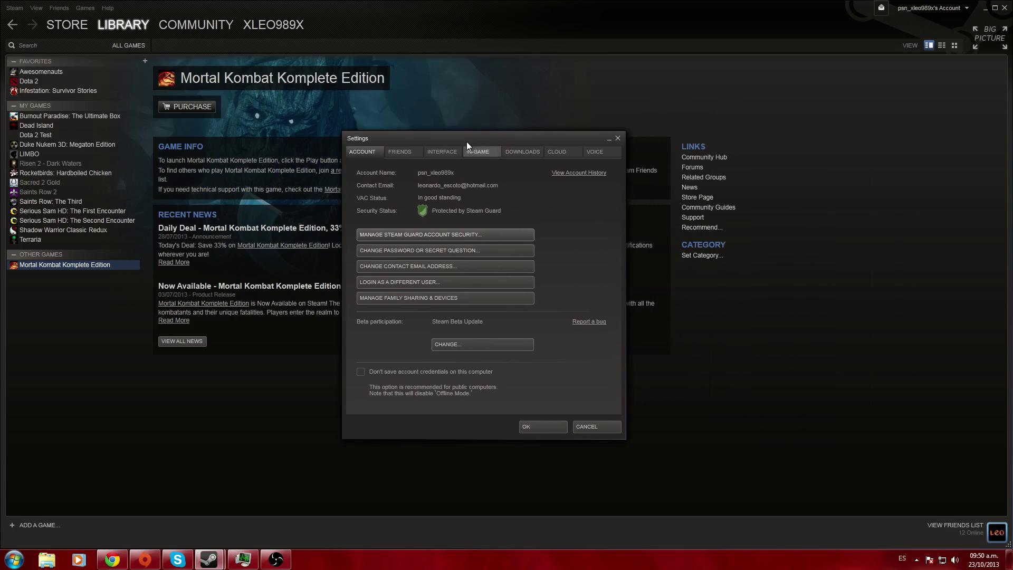
pyautogui.click(470, 297)
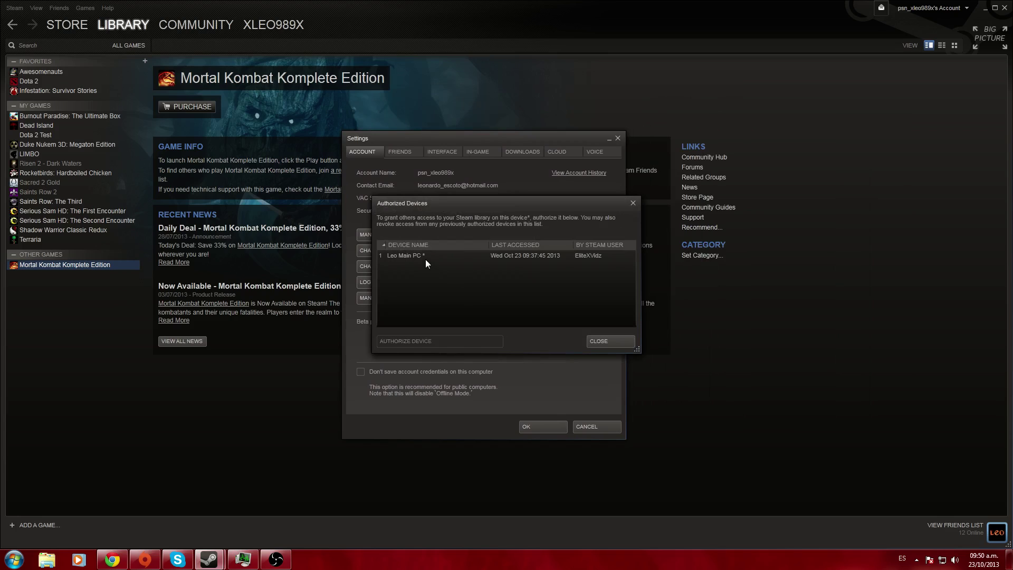
pyautogui.click(411, 258)
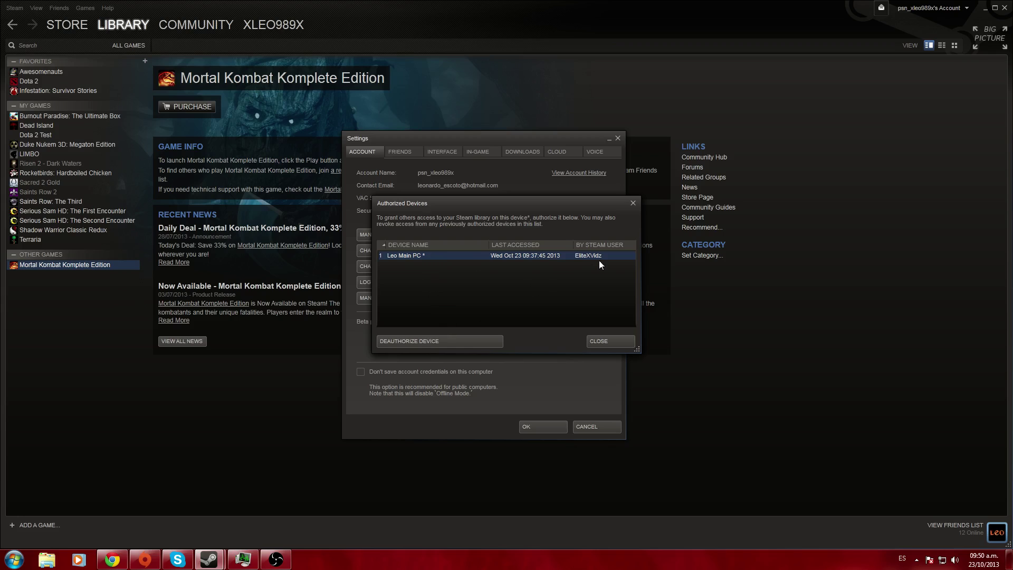
pyautogui.moveTo(552, 204); pyautogui.dragTo(537, 217)
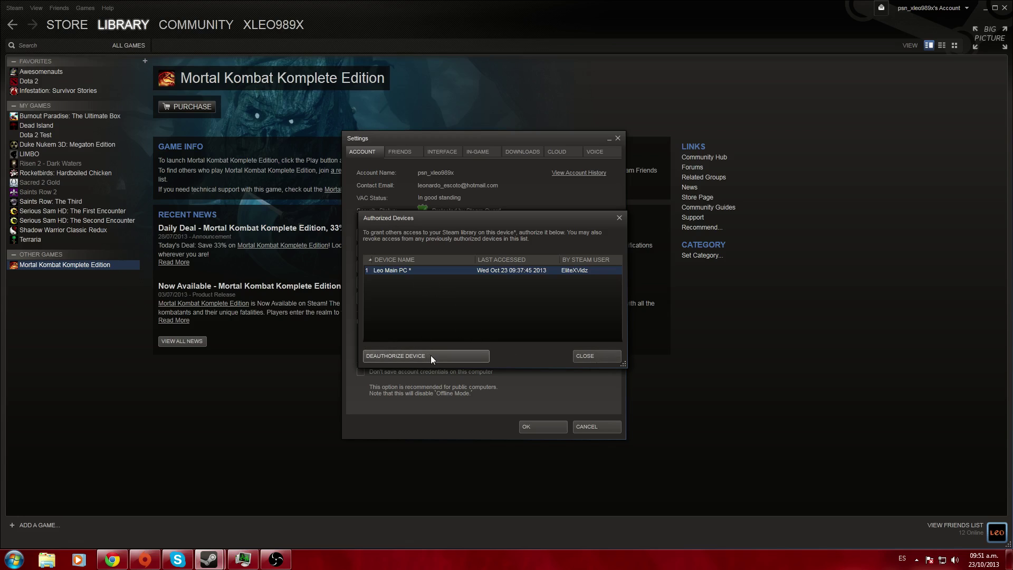
pyautogui.click(606, 355)
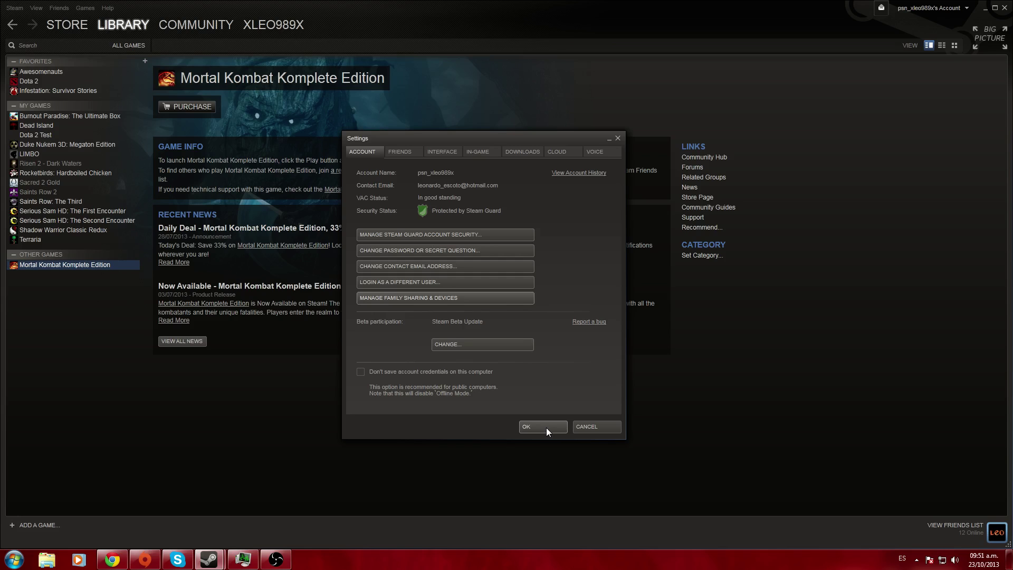
# Browse the library pages of Awesomenauts, Dota 2, Infestation: Survivor Stories and LIMBO
pyautogui.click(63, 75)
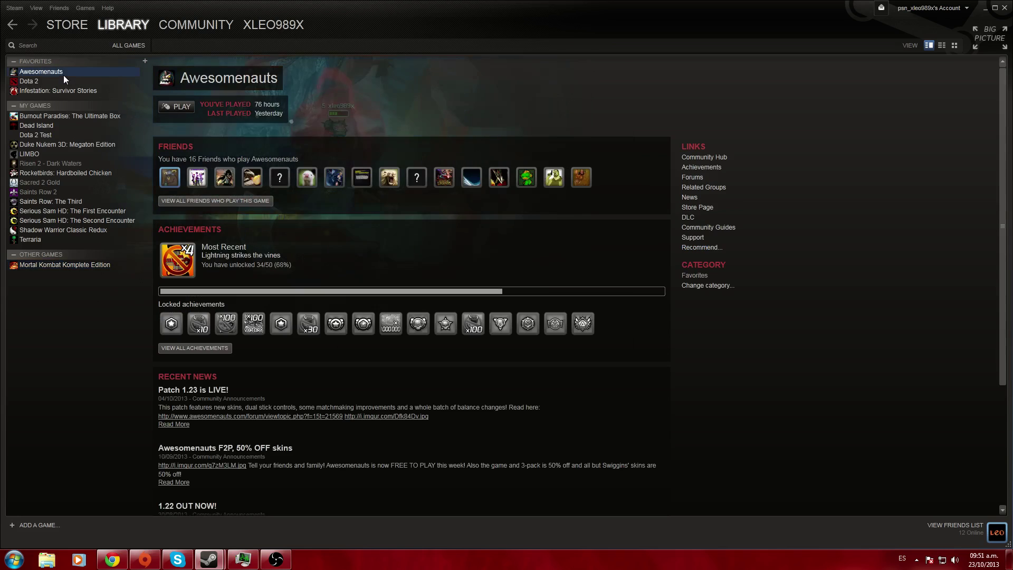
pyautogui.click(32, 82)
pyautogui.click(50, 90)
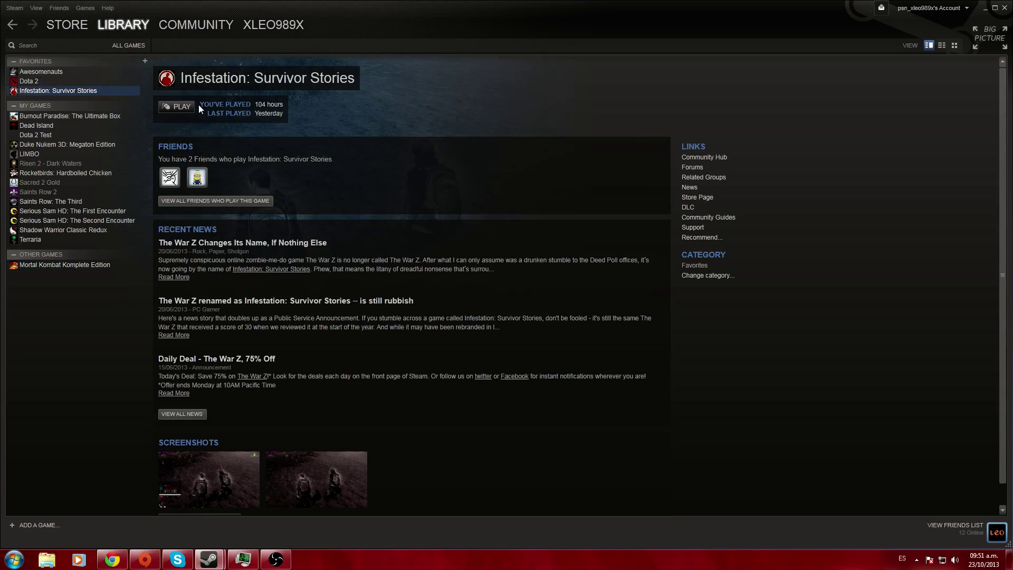
pyautogui.click(52, 79)
pyautogui.click(48, 72)
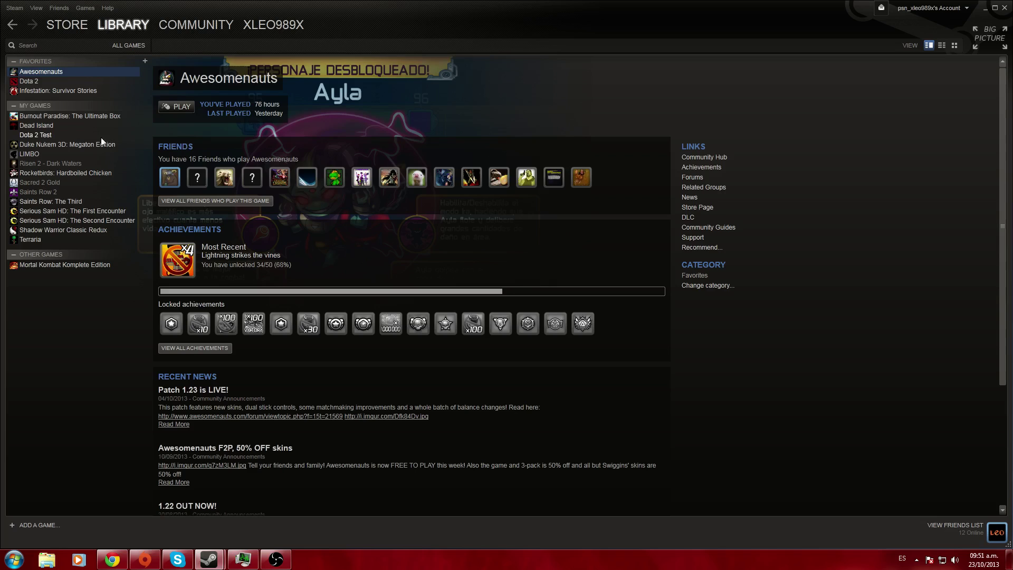
pyautogui.click(53, 153)
pyautogui.click(52, 74)
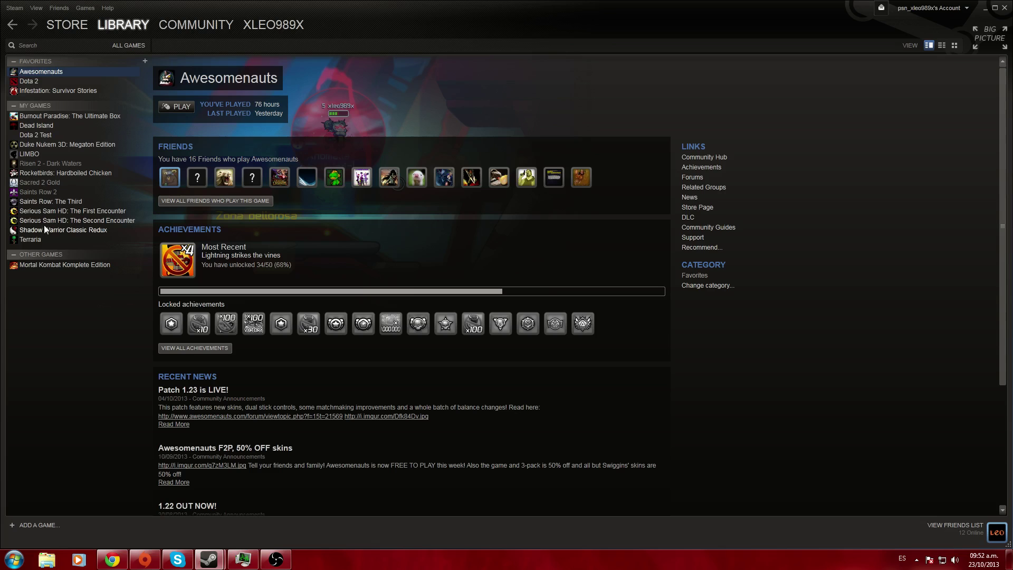
# View the Terraria library page, bring the open account settings window back up and accept it
pyautogui.click(40, 238)
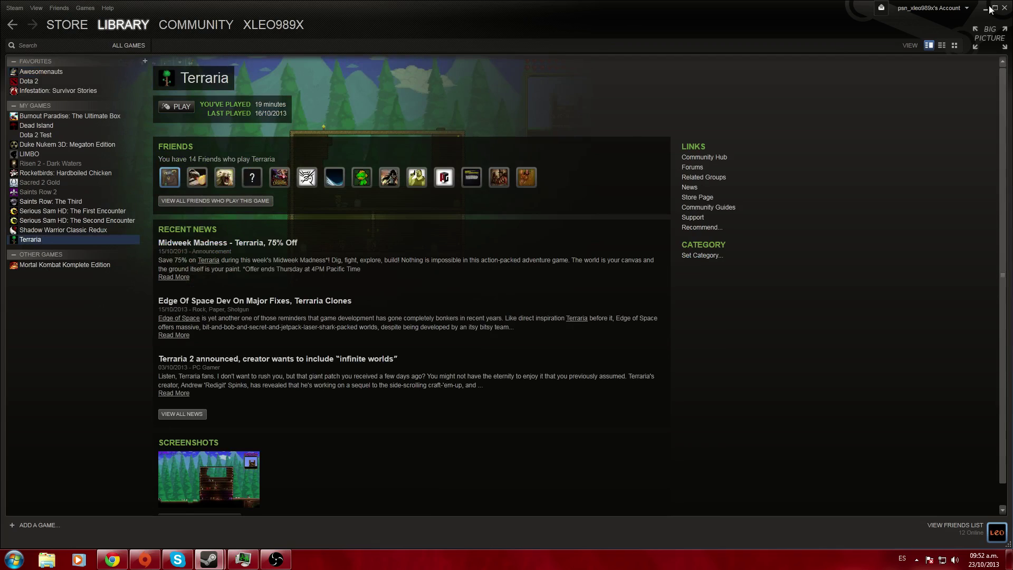
pyautogui.moveTo(226, 563)
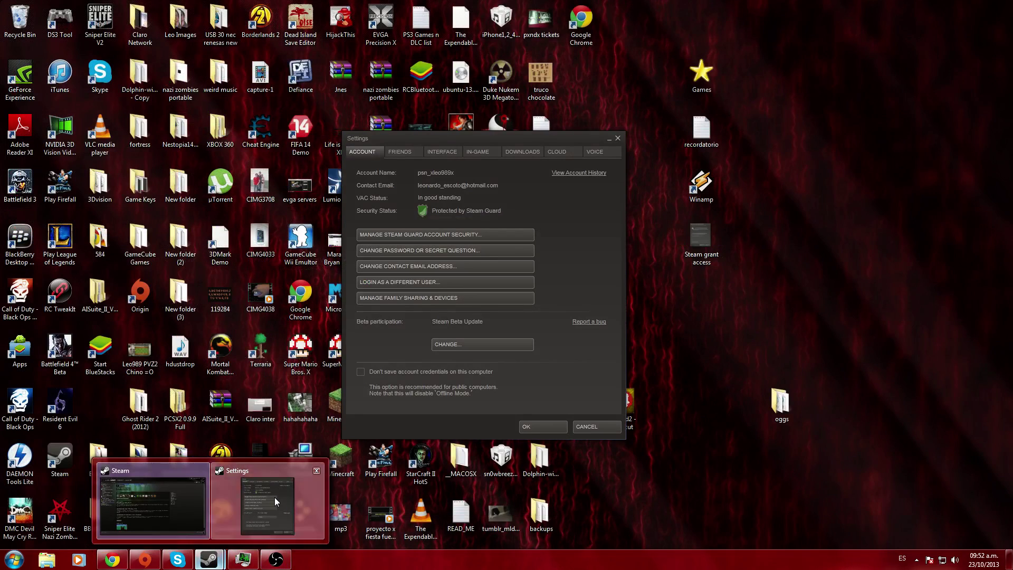
pyautogui.click(274, 498)
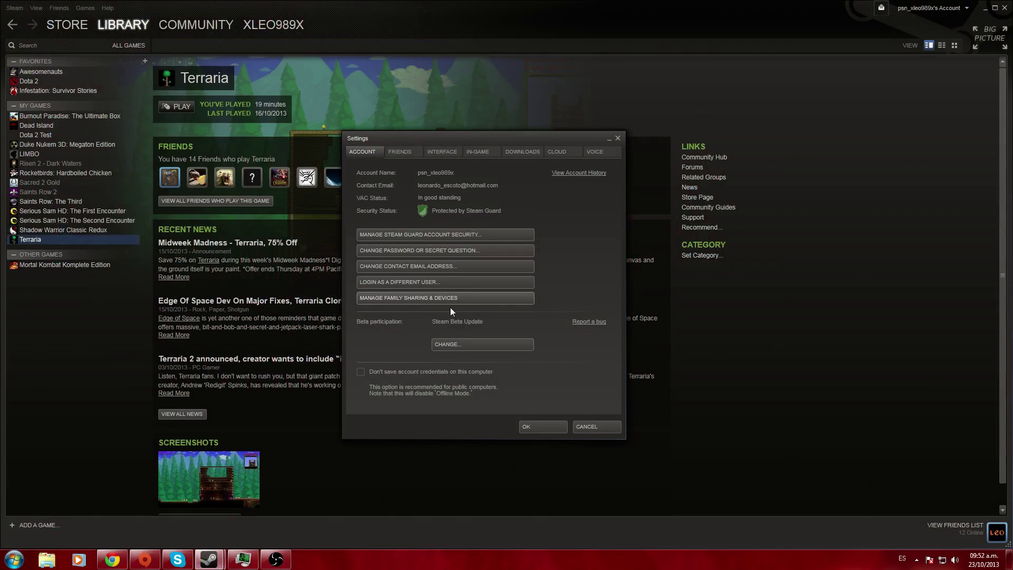
pyautogui.click(543, 427)
# Log out of the lending account from the account settings in order to log in as a different user
pyautogui.click(16, 8)
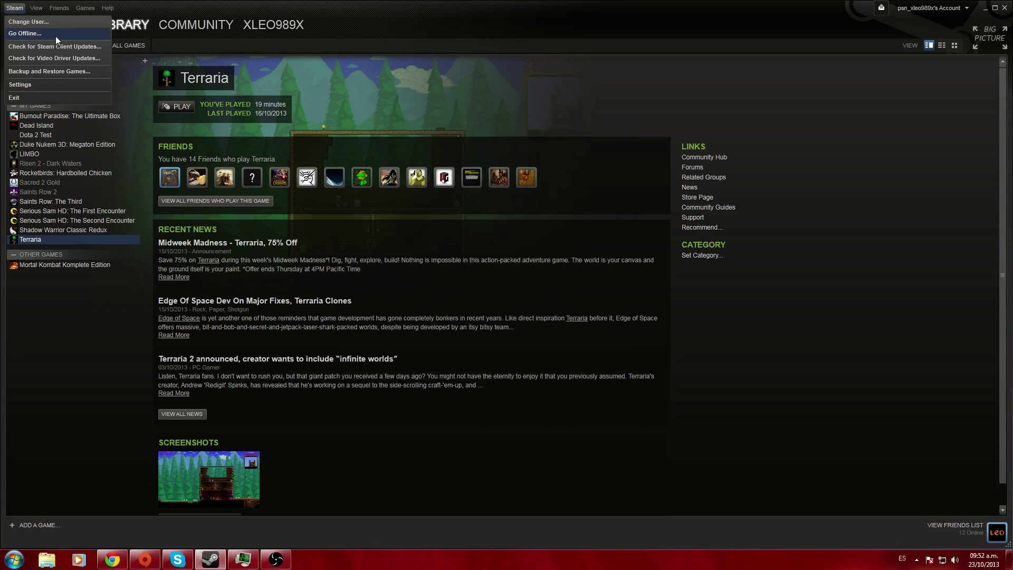
pyautogui.click(50, 84)
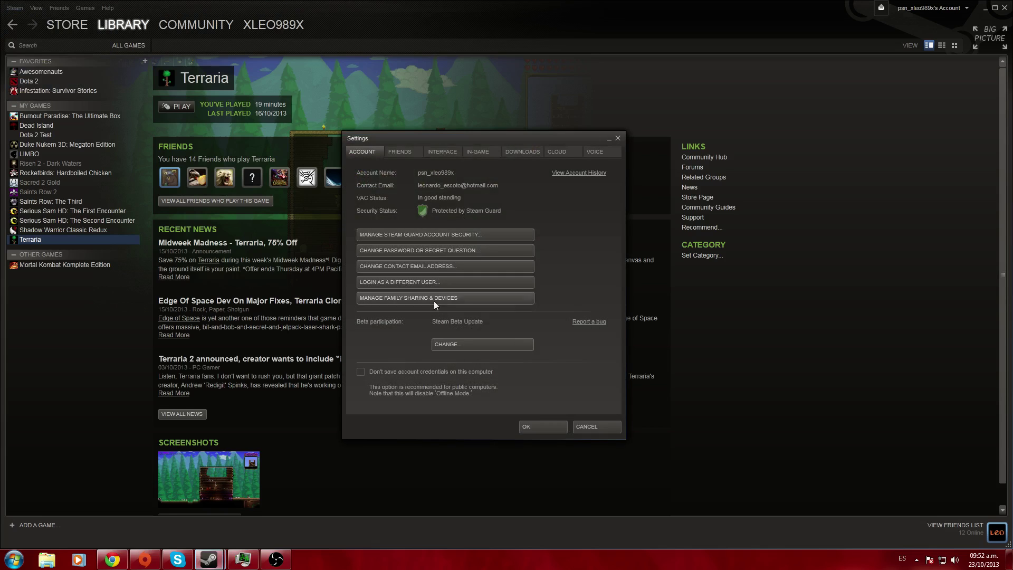
pyautogui.click(433, 282)
pyautogui.click(486, 299)
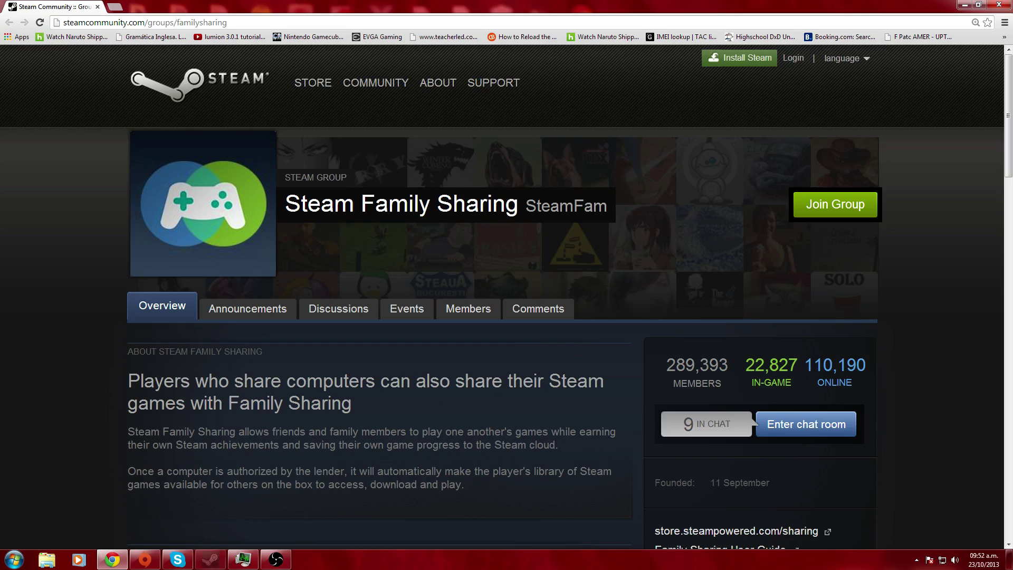
# Sign in to Steam with the second account behind the Task Manager window, and dismiss Task Manager and the update news
pyautogui.click(219, 561)
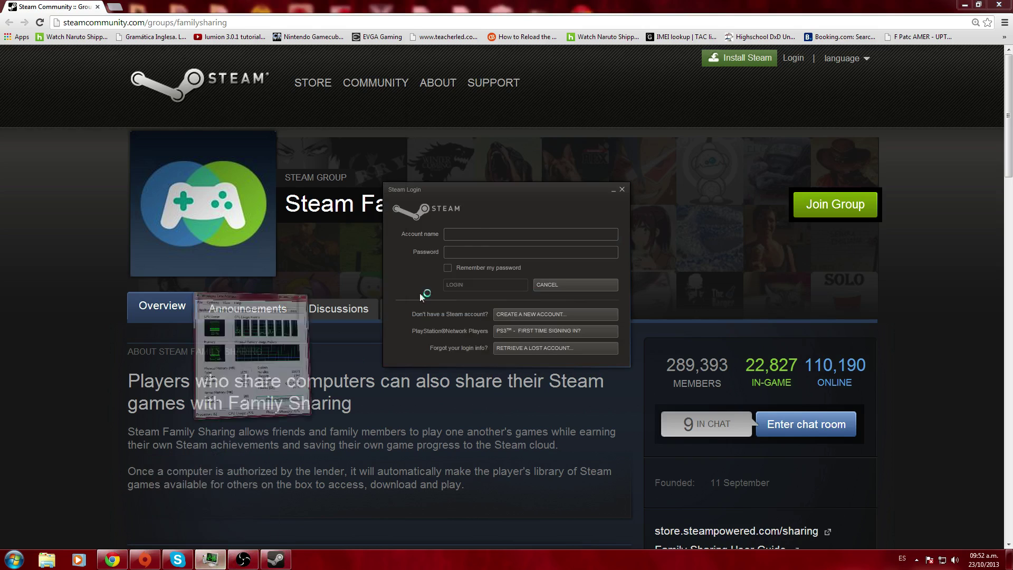
pyautogui.moveTo(279, 66); pyautogui.dragTo(483, 119)
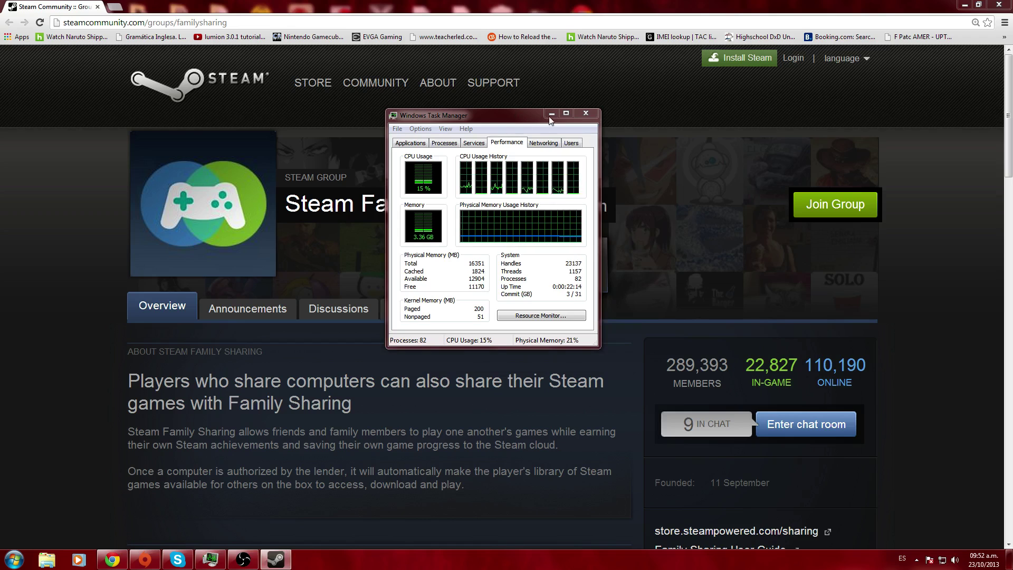
pyautogui.moveTo(530, 114)
pyautogui.mouseDown()
pyautogui.moveTo(578, 158)
pyautogui.moveTo(461, 287)
pyautogui.moveTo(485, 266)
pyautogui.moveTo(545, 109)
pyautogui.moveTo(538, 76)
pyautogui.moveTo(529, 94)
pyautogui.mouseUp()
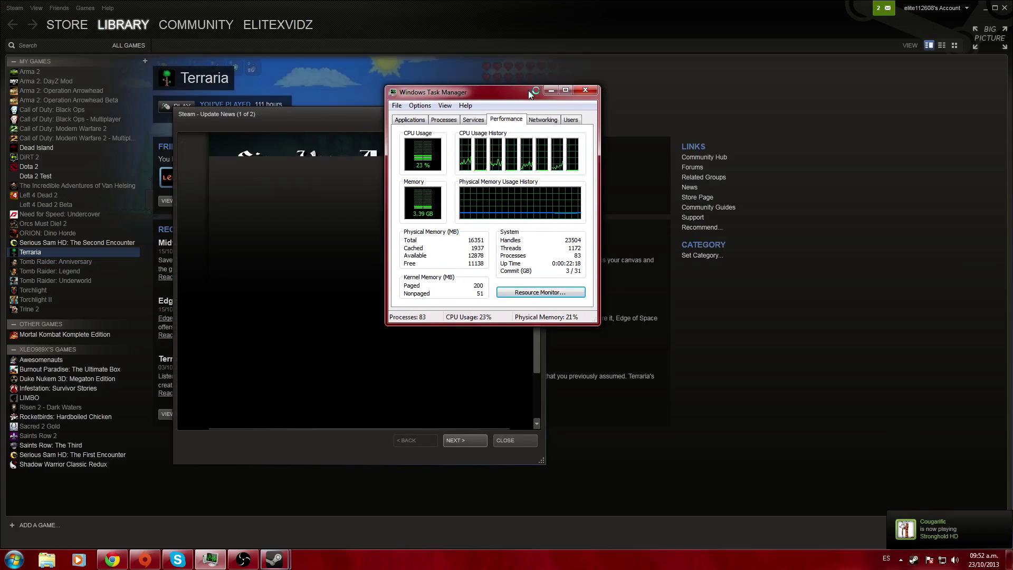
pyautogui.click(551, 90)
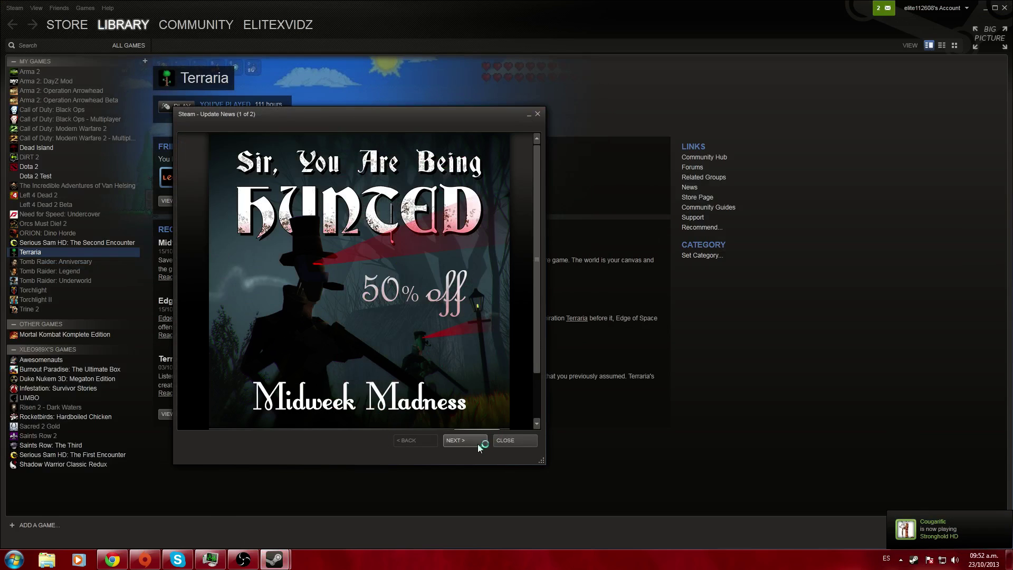
pyautogui.scroll(-1, 507, 415)
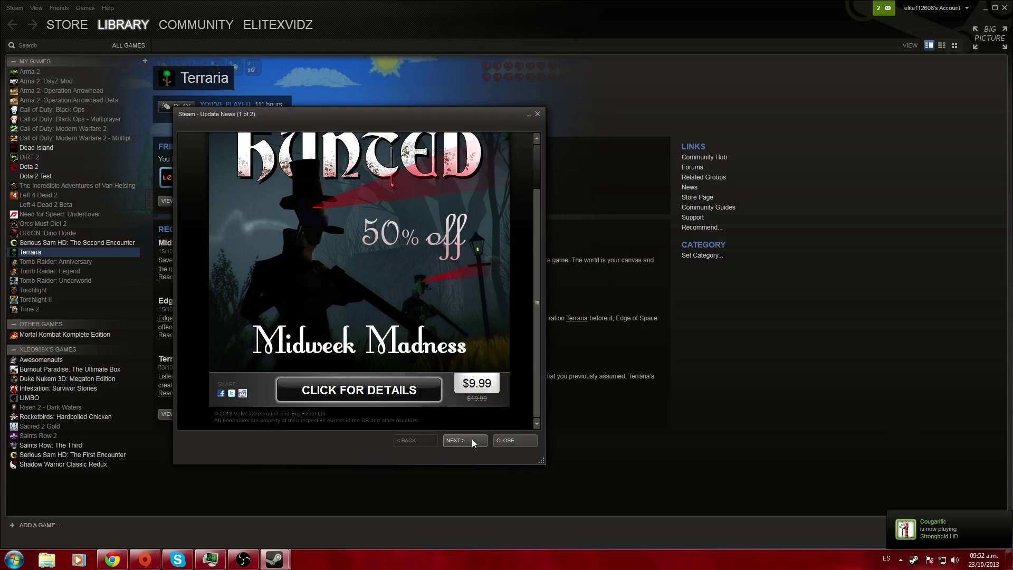
pyautogui.click(511, 441)
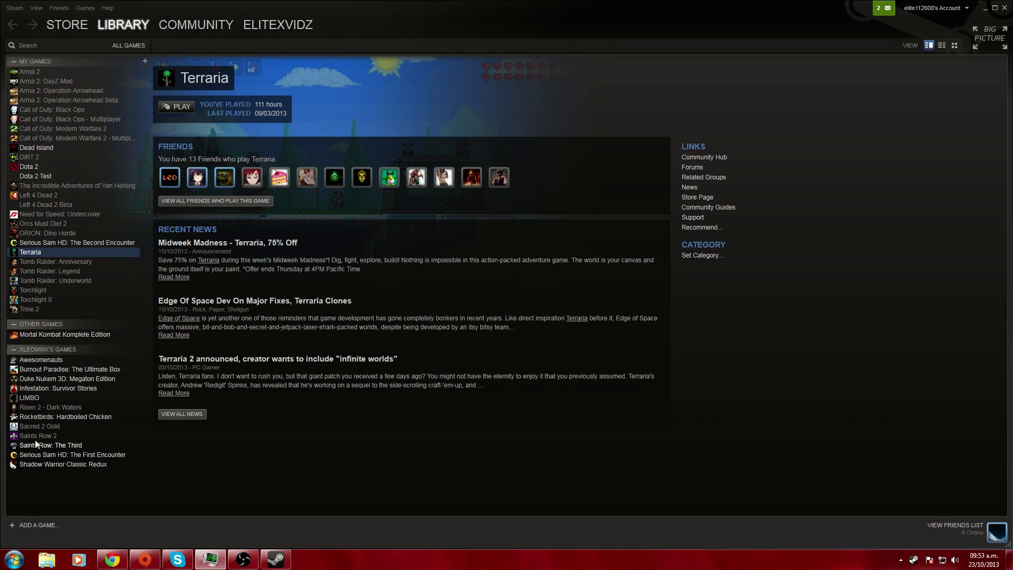
# Browse the library pages of the games shared by the first account, from Awesomenauts through Shadow Warrior Classic Redux
pyautogui.click(41, 360)
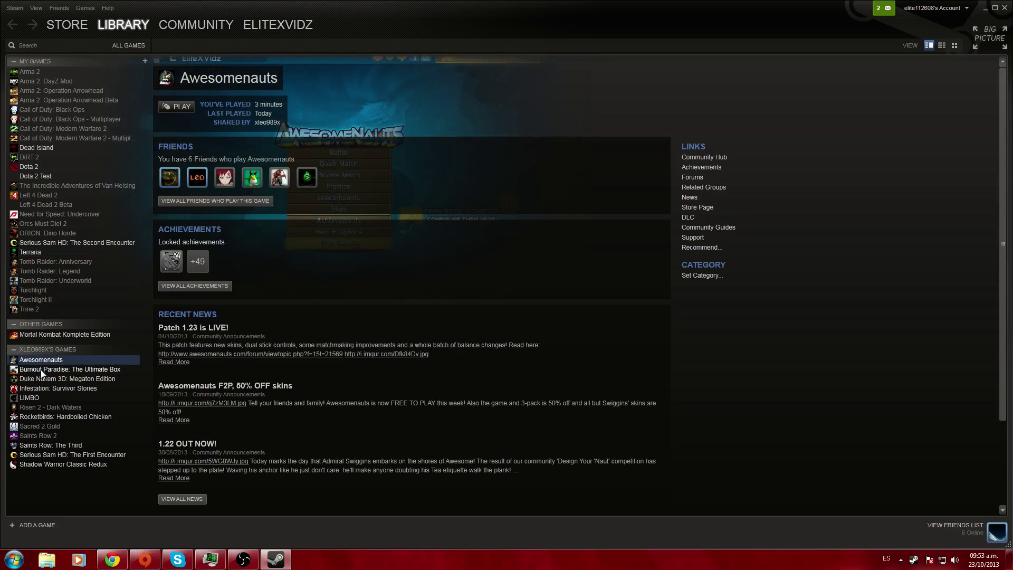
pyautogui.click(40, 369)
pyautogui.click(38, 379)
pyautogui.click(34, 398)
pyautogui.click(33, 407)
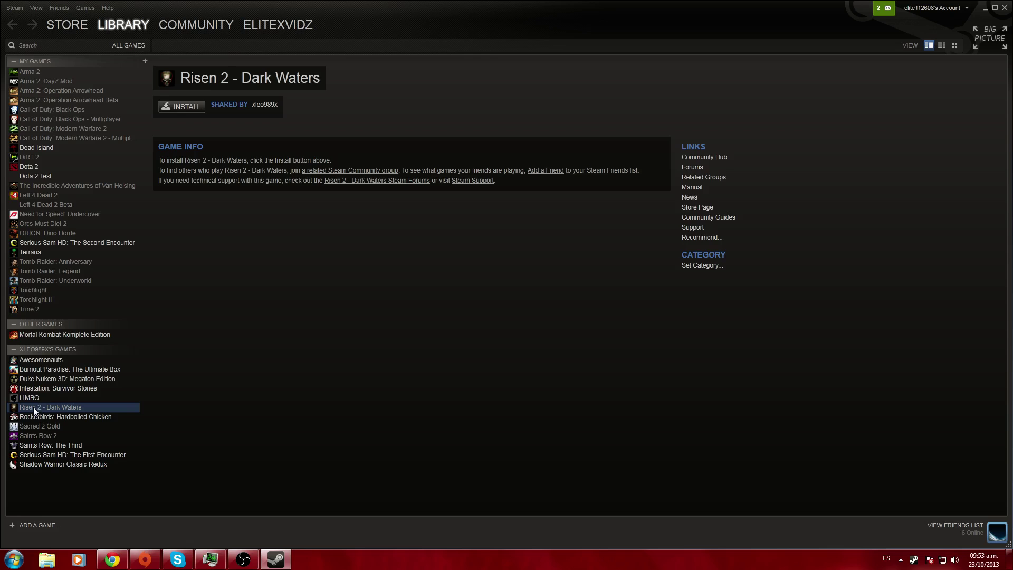
pyautogui.click(34, 417)
pyautogui.click(35, 425)
pyautogui.click(36, 435)
pyautogui.click(35, 444)
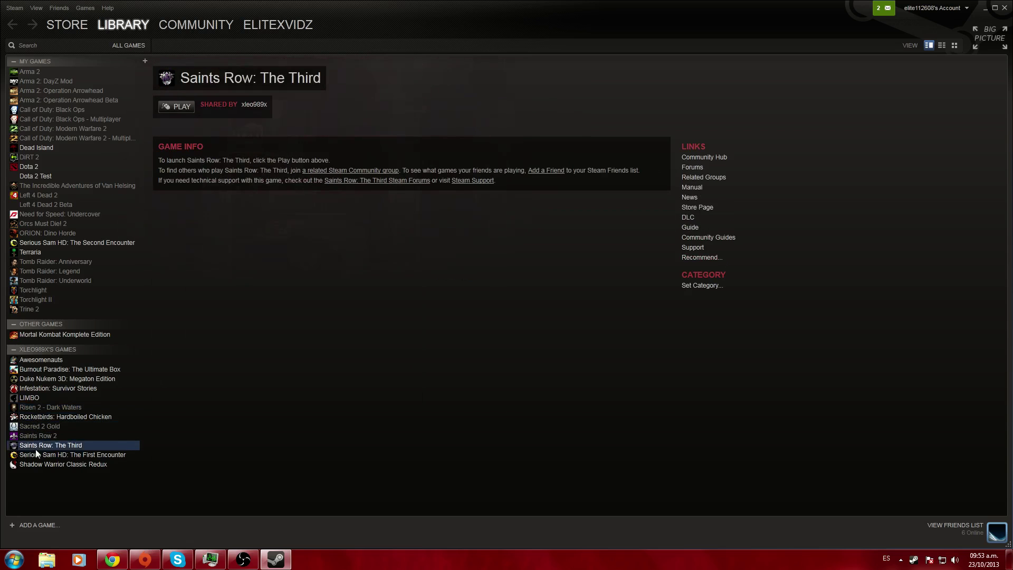
pyautogui.click(36, 454)
pyautogui.click(37, 463)
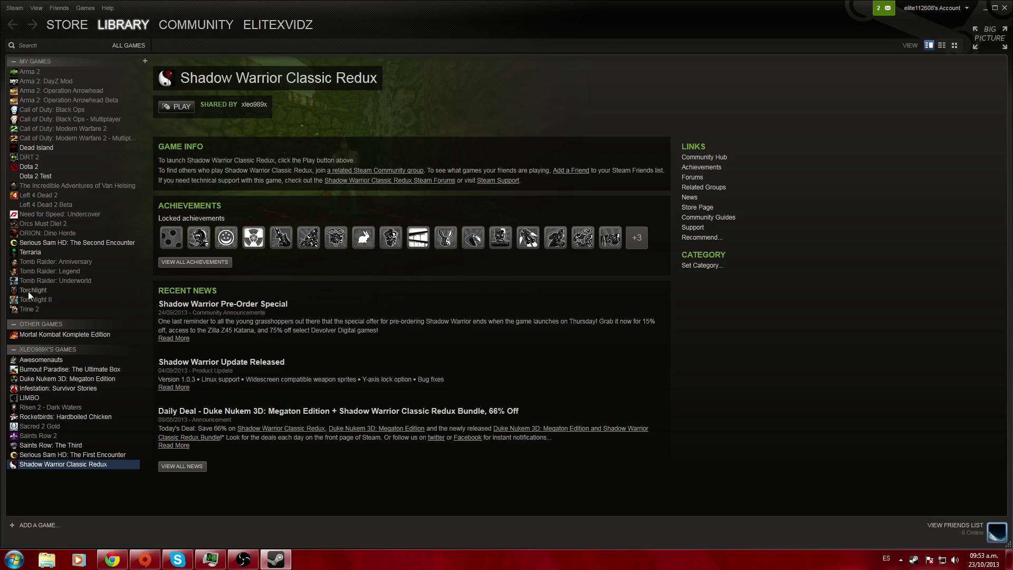
# Browse the account's own games, including Terraria, Dota 2, Dead Island and Tomb Raider: Legend, for comparison with the shared Burnout Paradise
pyautogui.click(34, 256)
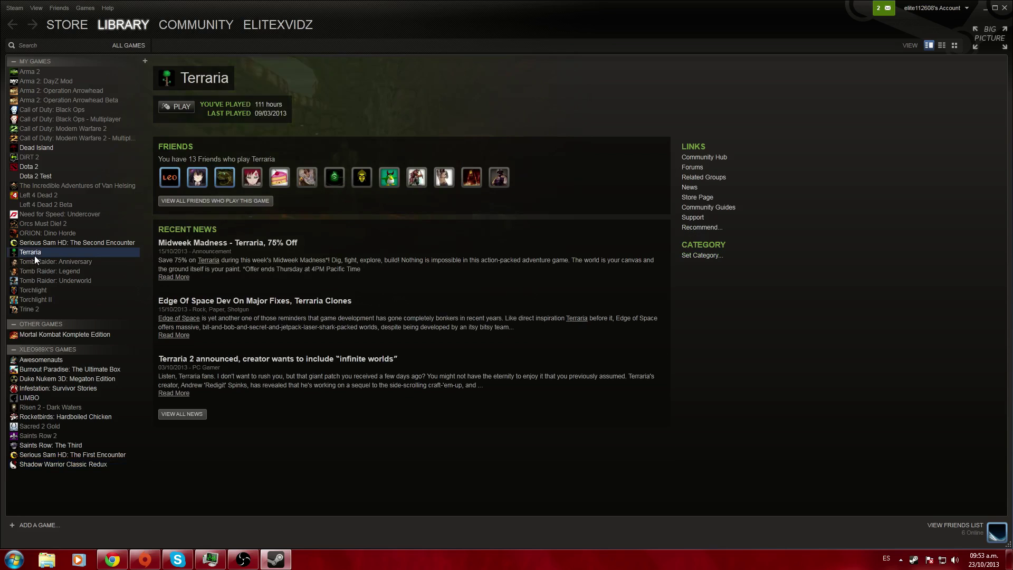
pyautogui.click(40, 168)
pyautogui.click(45, 150)
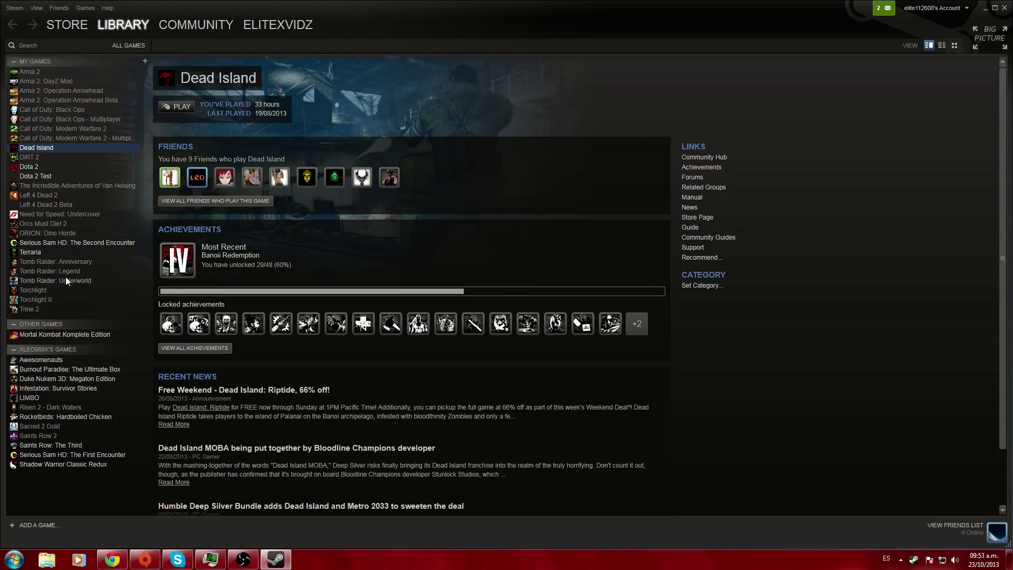
pyautogui.click(44, 252)
pyautogui.click(48, 242)
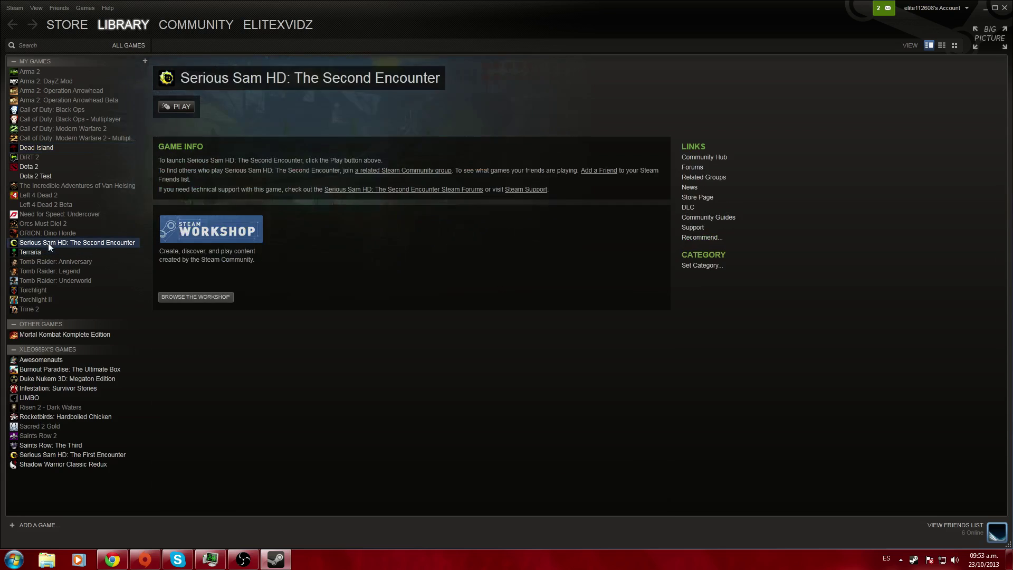
pyautogui.click(49, 147)
pyautogui.click(33, 168)
pyautogui.click(41, 178)
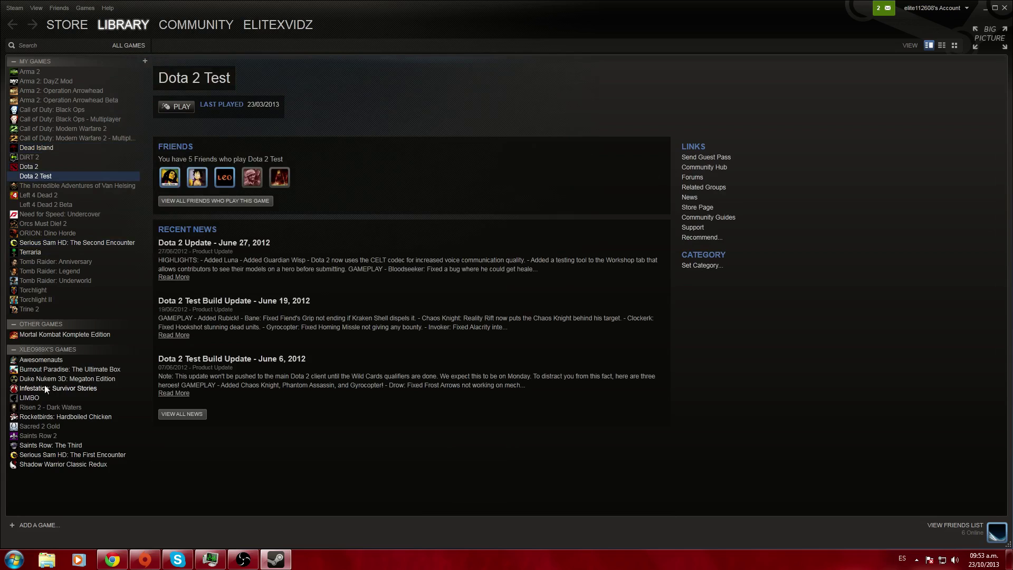
pyautogui.click(41, 369)
pyautogui.click(43, 271)
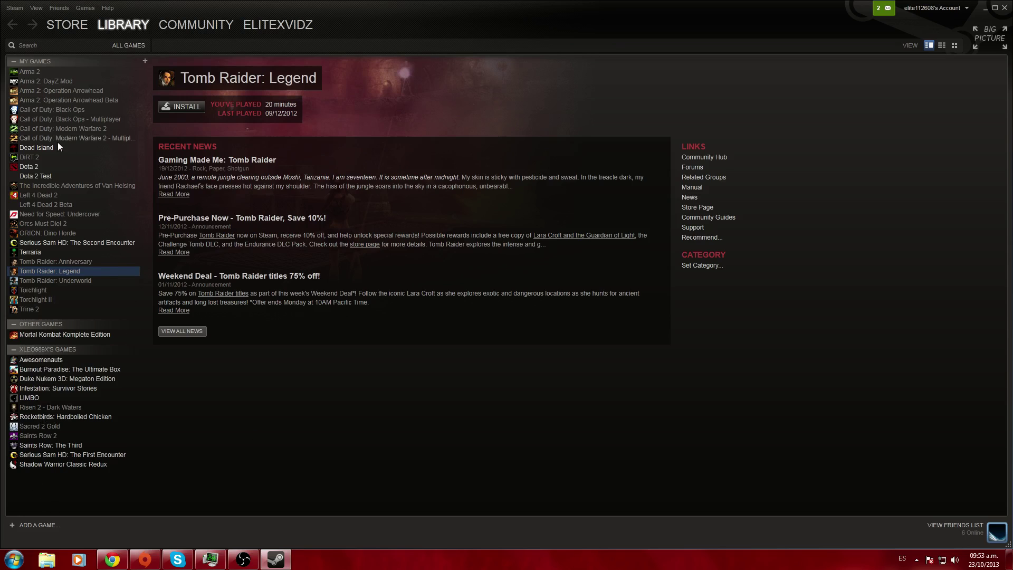
# Authorize This Computer for family sharing, naming it as the owner's PC, and accept the account settings
pyautogui.click(17, 10)
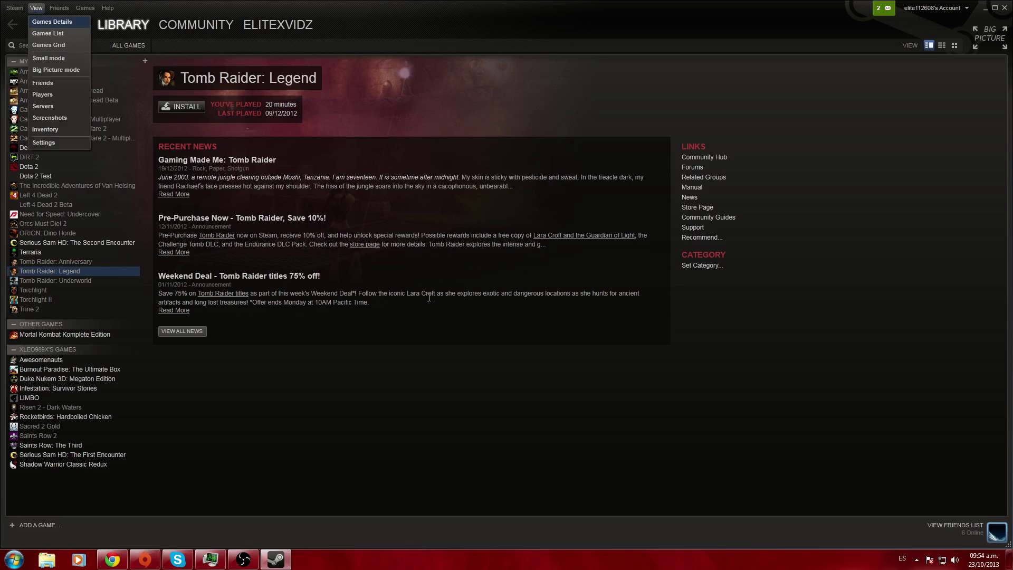
pyautogui.click(26, 84)
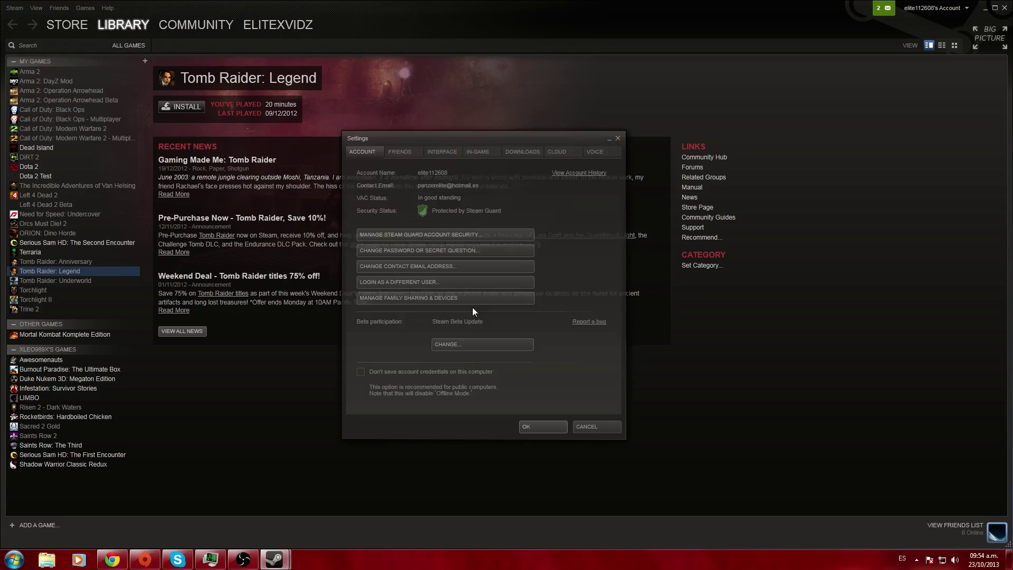
pyautogui.click(473, 299)
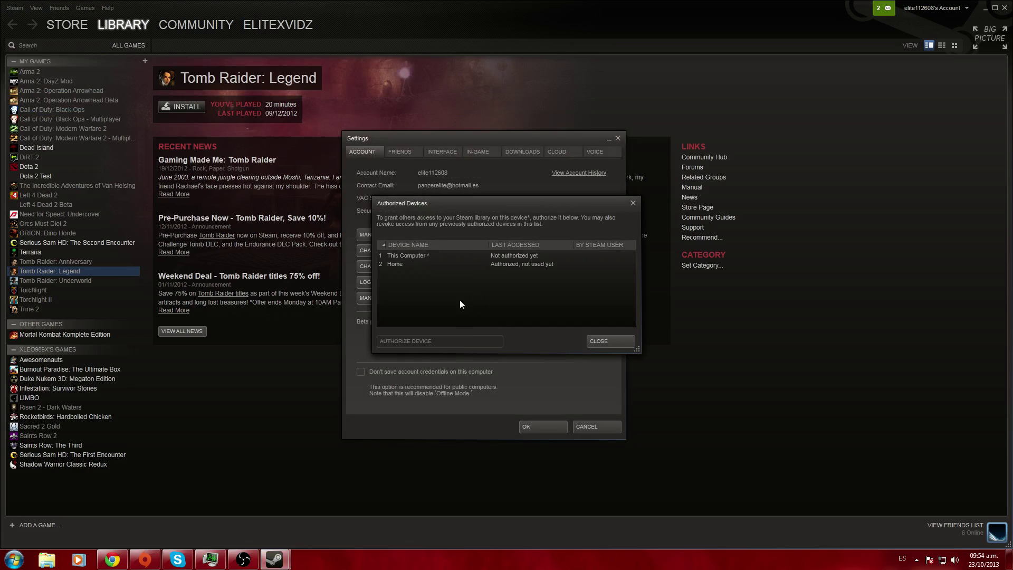
pyautogui.click(403, 256)
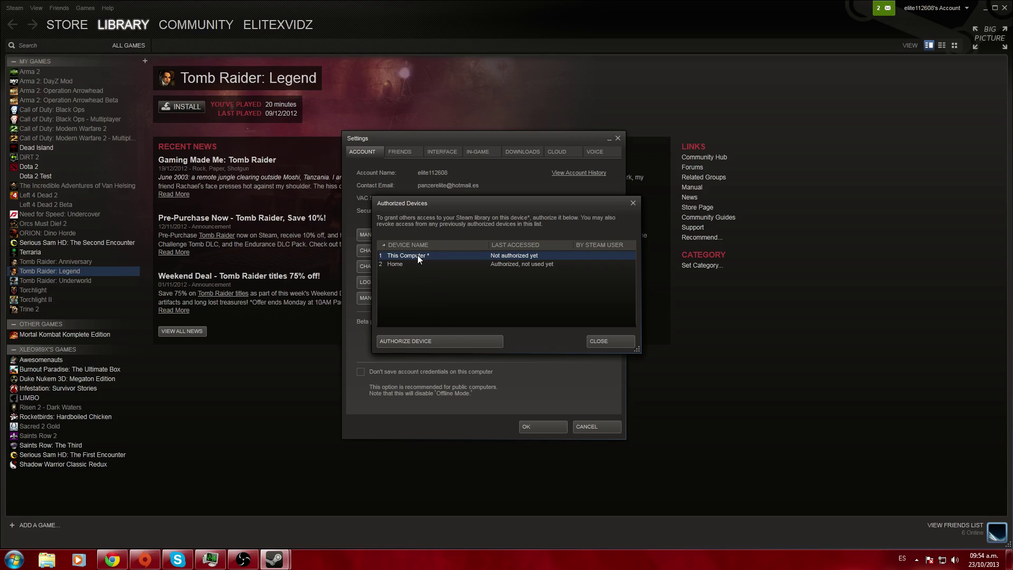
pyautogui.click(447, 342)
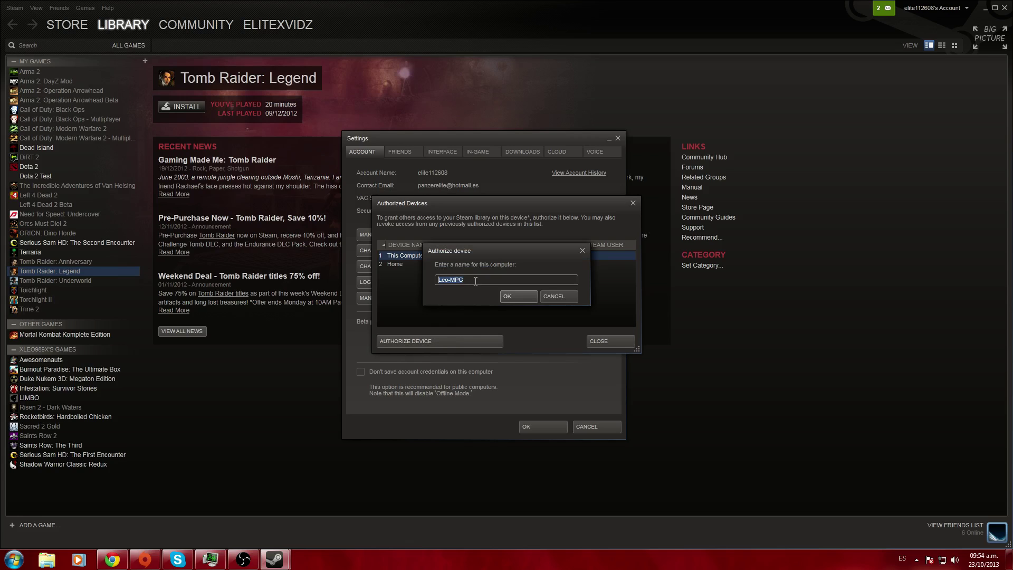
pyautogui.write("Leo's PC")
pyautogui.click(523, 300)
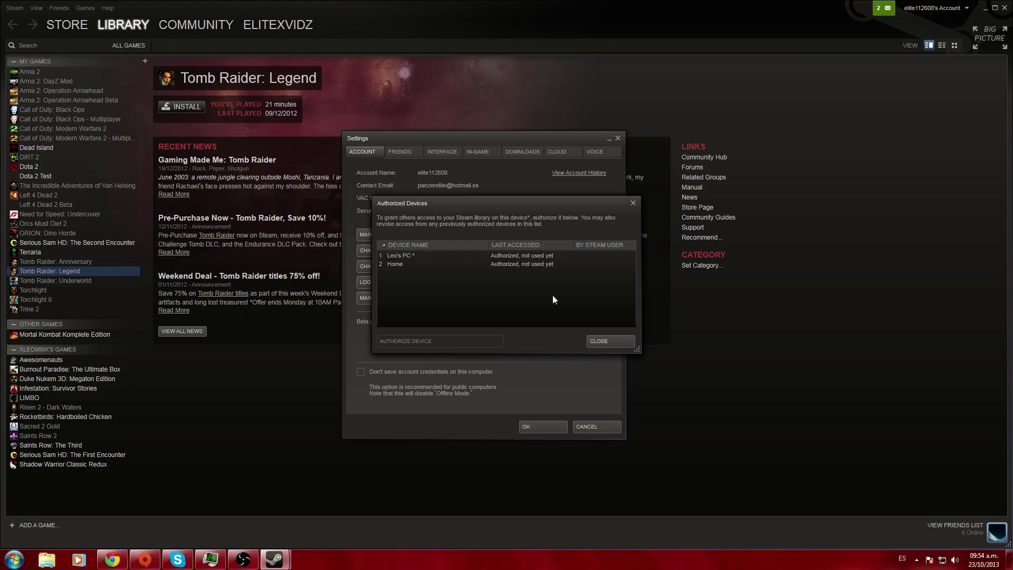
pyautogui.click(441, 256)
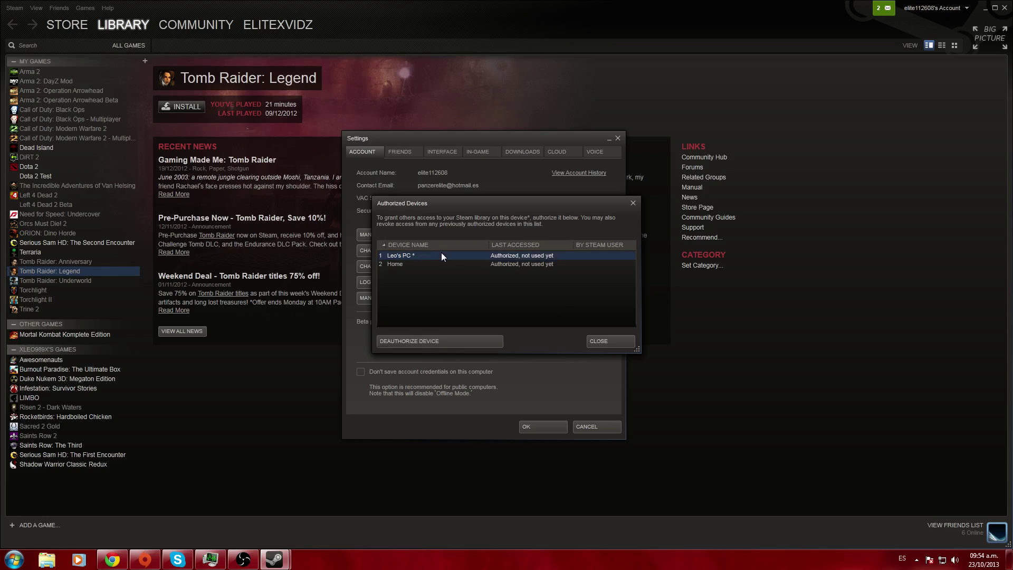
pyautogui.click(606, 342)
pyautogui.click(548, 427)
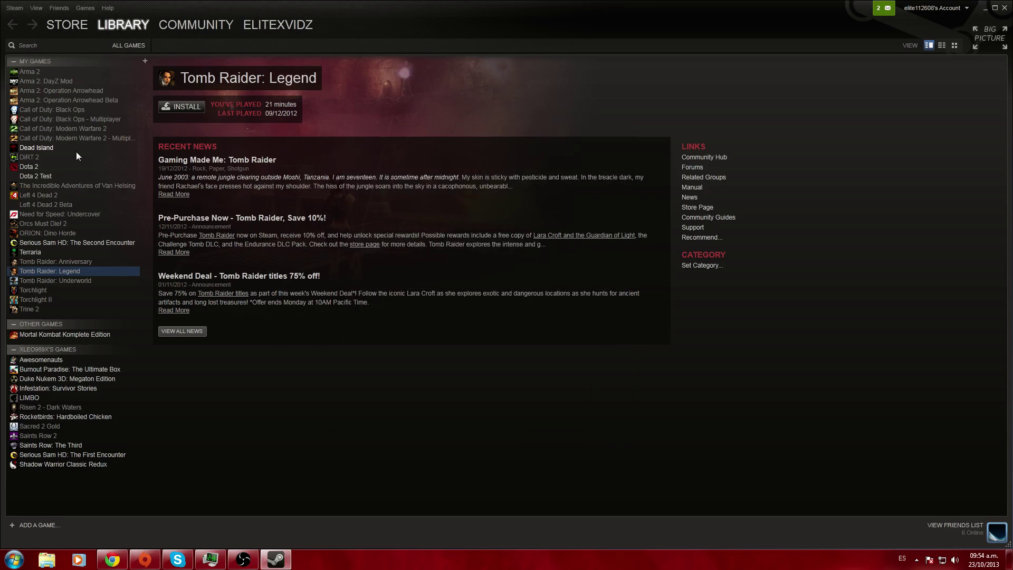
pyautogui.click(15, 8)
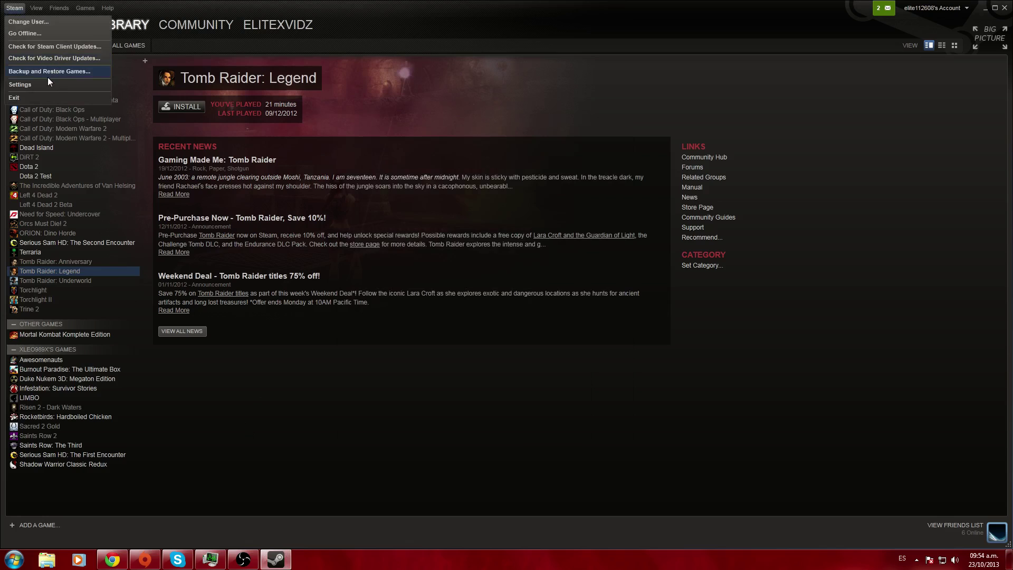
pyautogui.click(367, 493)
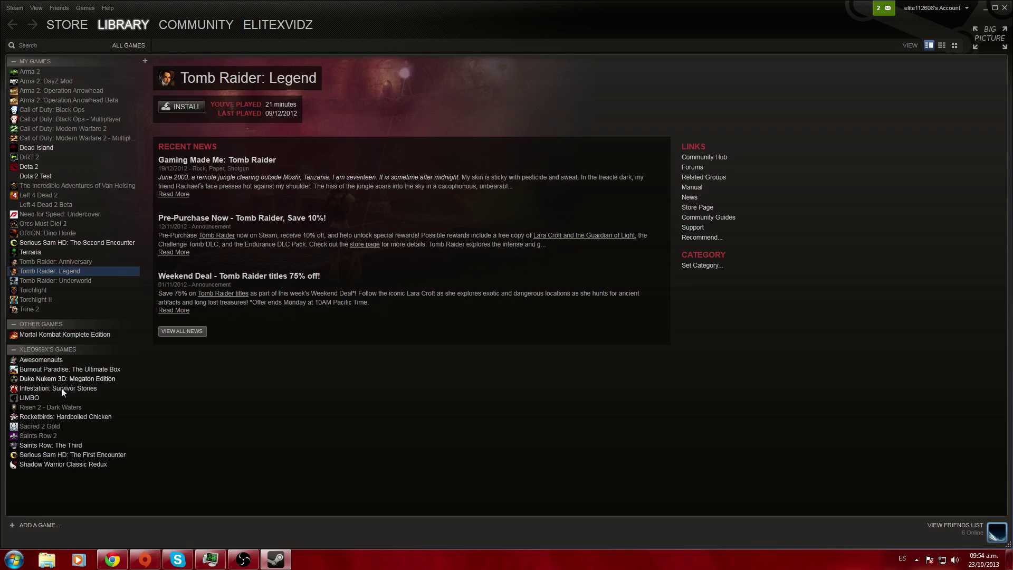
# Choose to log in as a different user in the account settings and confirm the logout of the second account
pyautogui.click(14, 8)
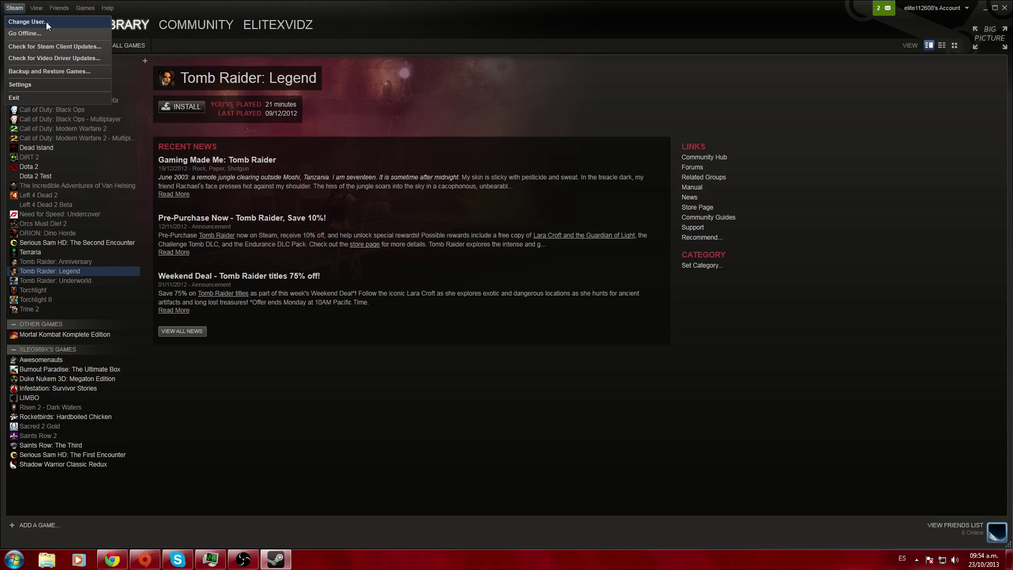
pyautogui.click(45, 86)
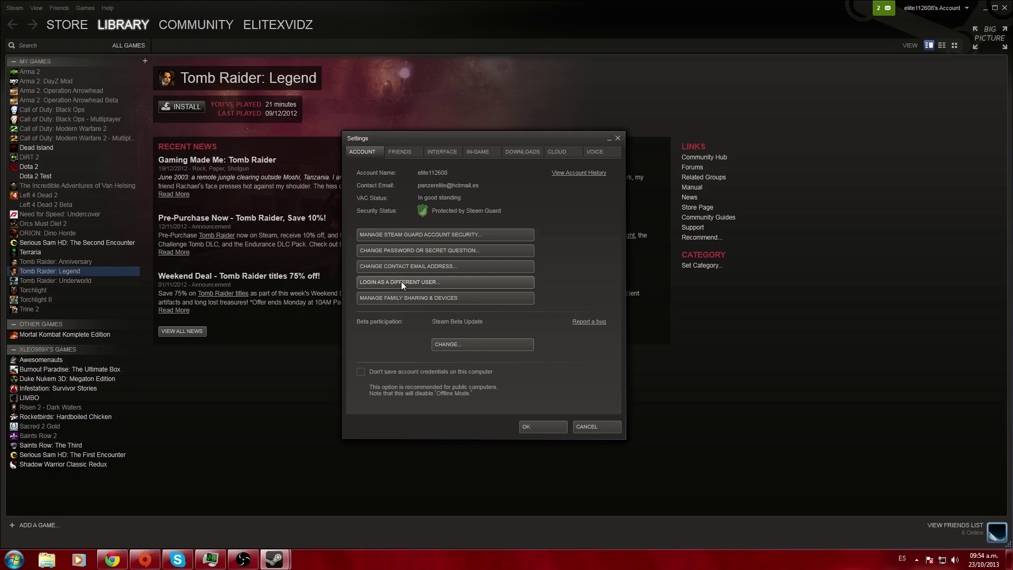
pyautogui.click(446, 284)
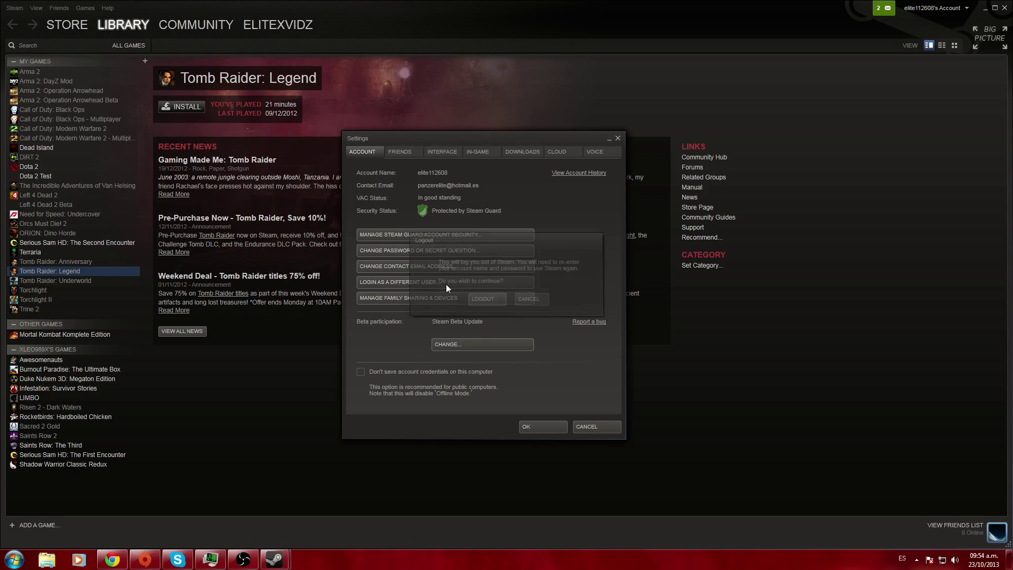
pyautogui.click(483, 298)
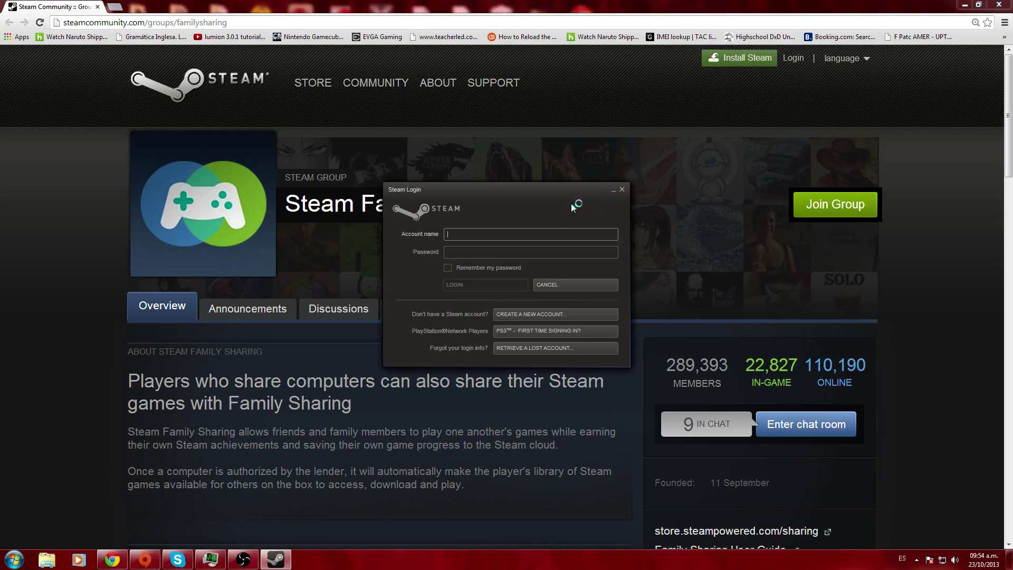
# Cover the Steam login form with the Task Manager window and sign in with the other account's name and password
pyautogui.click(549, 234)
pyautogui.hotkey('ctrl', 'shift', 'Escape')
pyautogui.moveTo(521, 97); pyautogui.dragTo(513, 124)
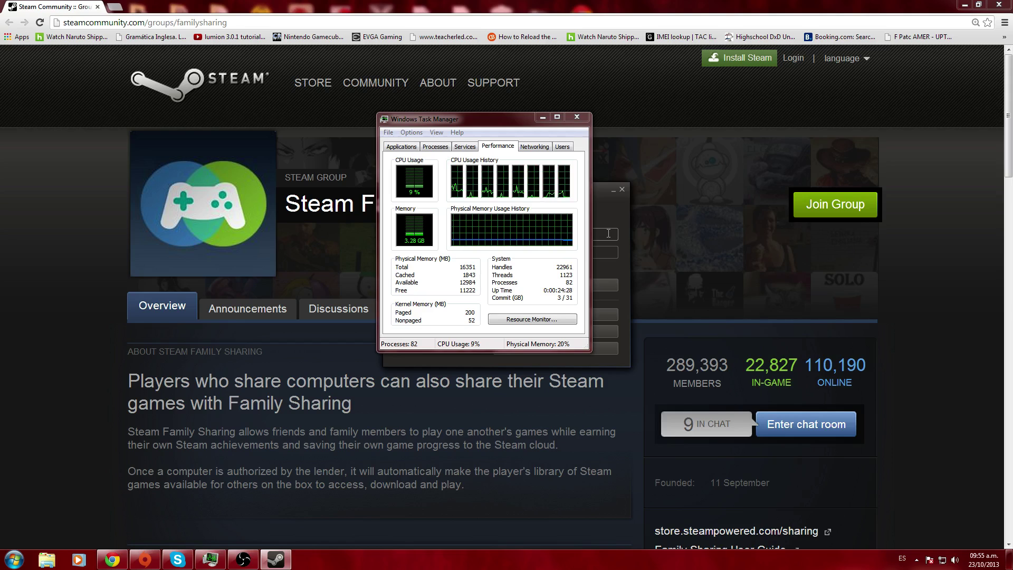
pyautogui.click(615, 253)
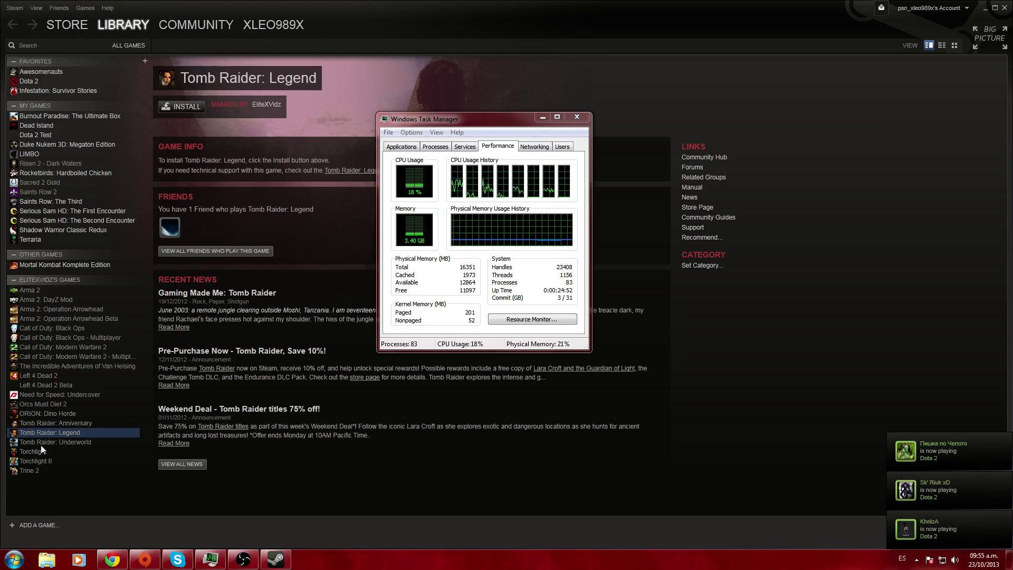
# Browse the games shared by the other account, including Trine 2, Need for Speed: Undercover, Call of Duty: Modern Warfare 2 - Multiplayer and Left 4 Dead 2
pyautogui.click(35, 470)
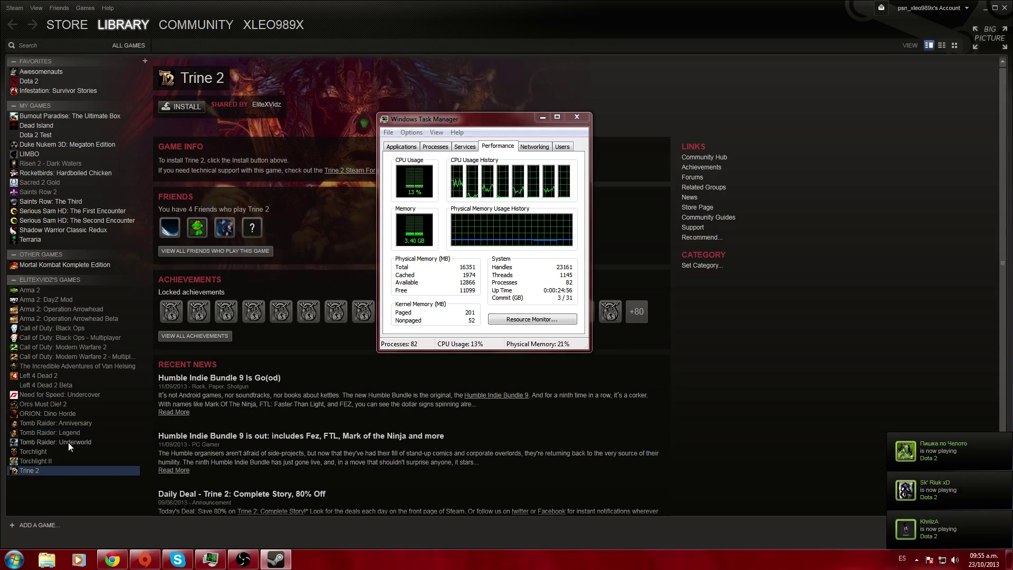
pyautogui.click(91, 395)
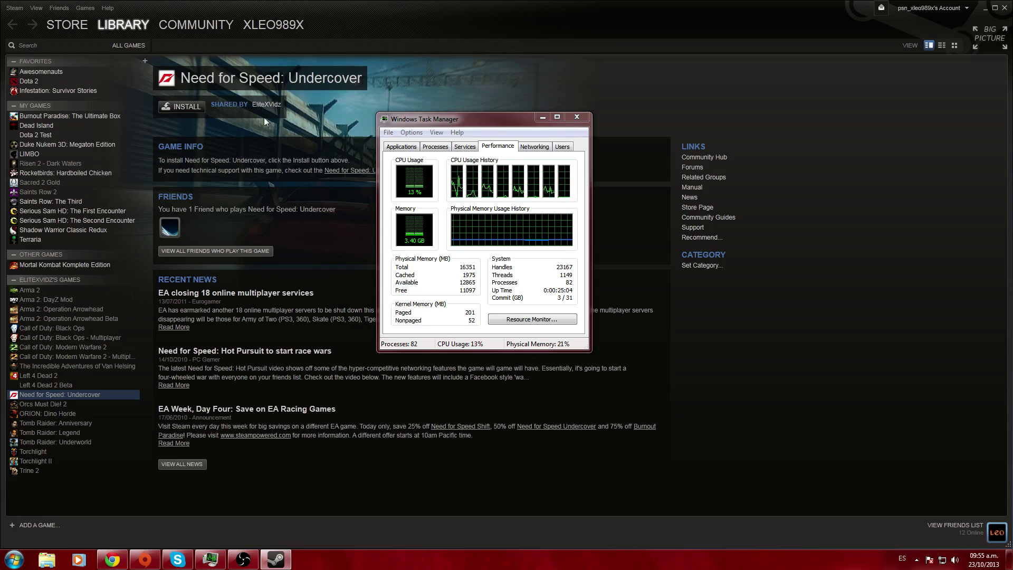
pyautogui.click(37, 357)
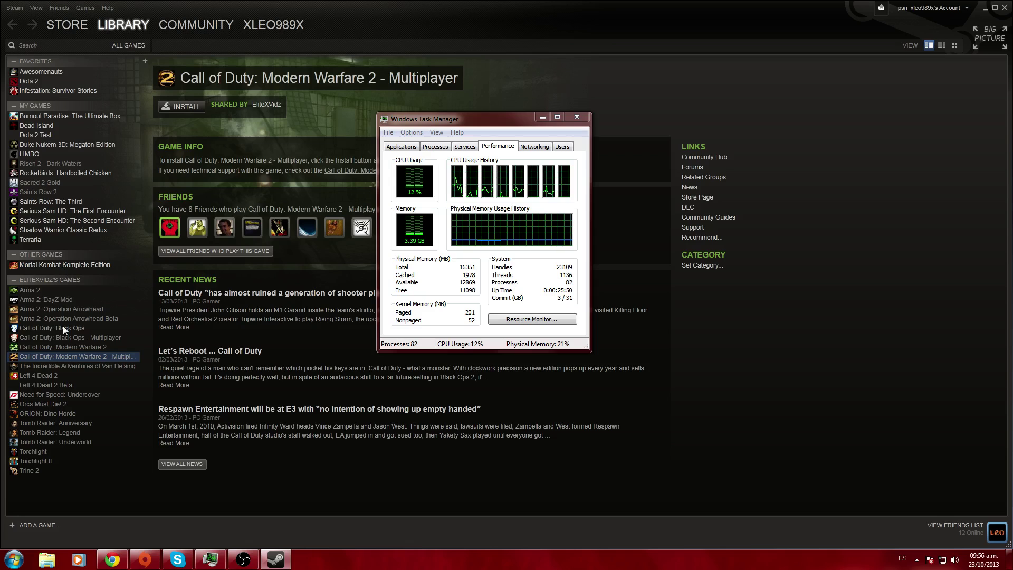
pyautogui.click(52, 378)
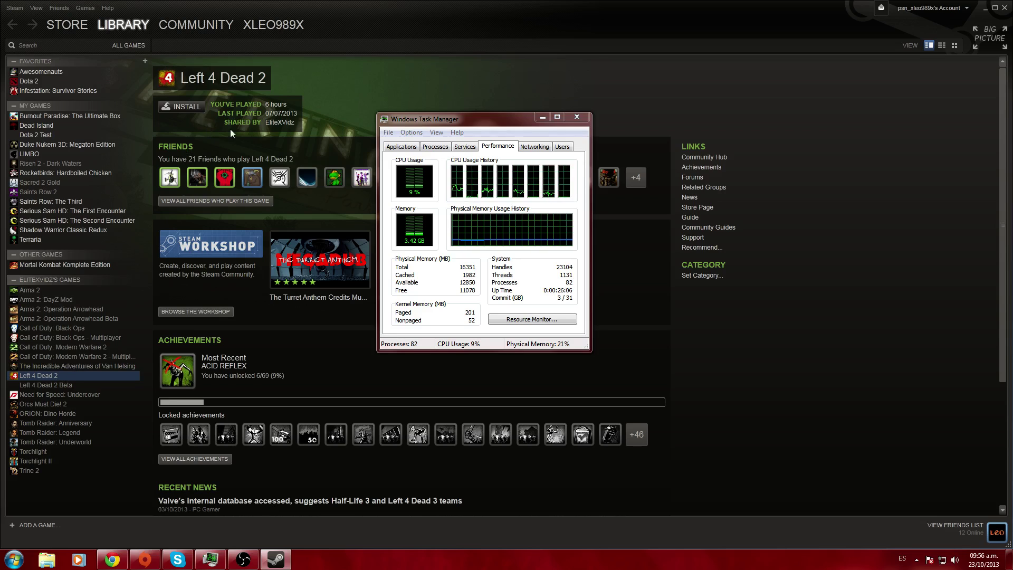
# Switch to the Steam Family Sharing group page in Chrome and close the Task Manager window covering it
pyautogui.click(435, 147)
pyautogui.click(401, 147)
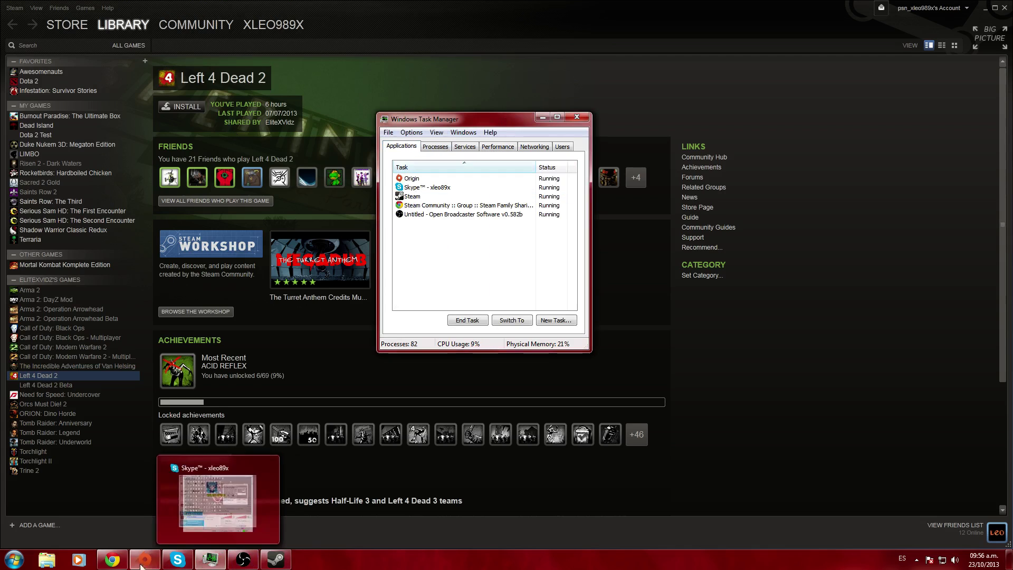
pyautogui.click(112, 560)
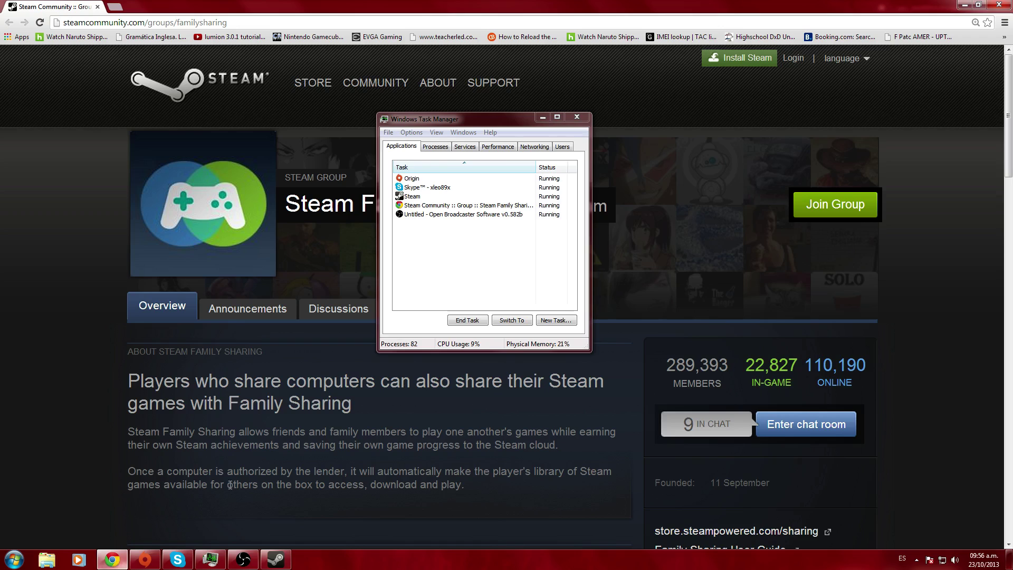
pyautogui.click(574, 118)
pyautogui.click(574, 118)
# Highlight the group page address steamcommunity.com/groups/familysharing and switch back to the Steam client
pyautogui.click(293, 22)
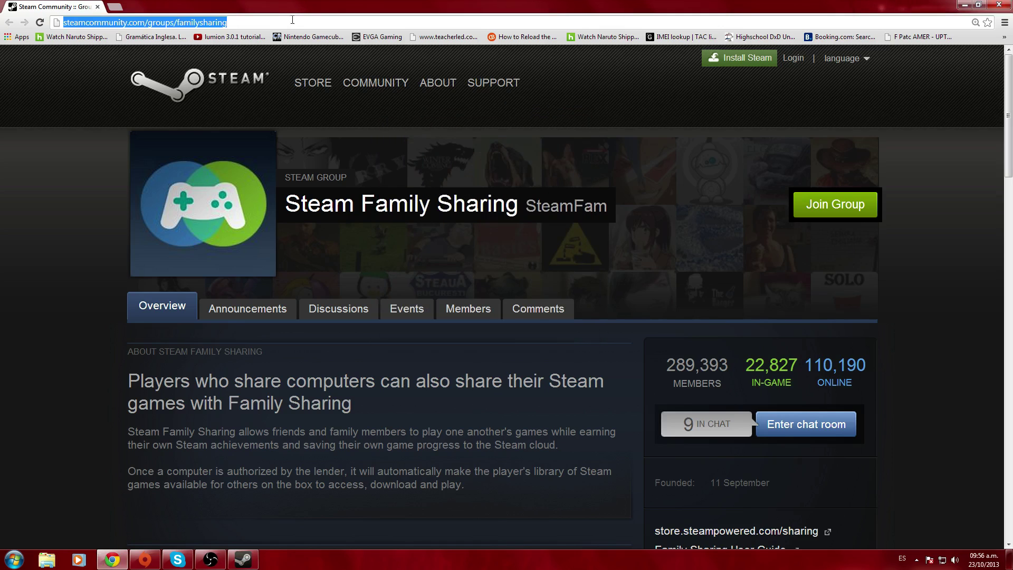
pyautogui.moveTo(293, 22); pyautogui.dragTo(60, 22)
pyautogui.click(244, 561)
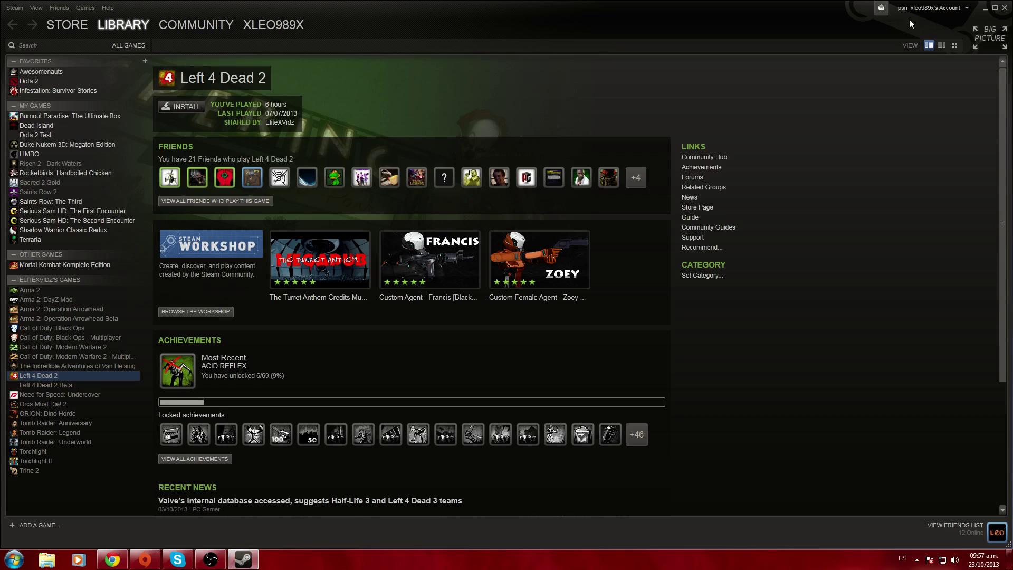